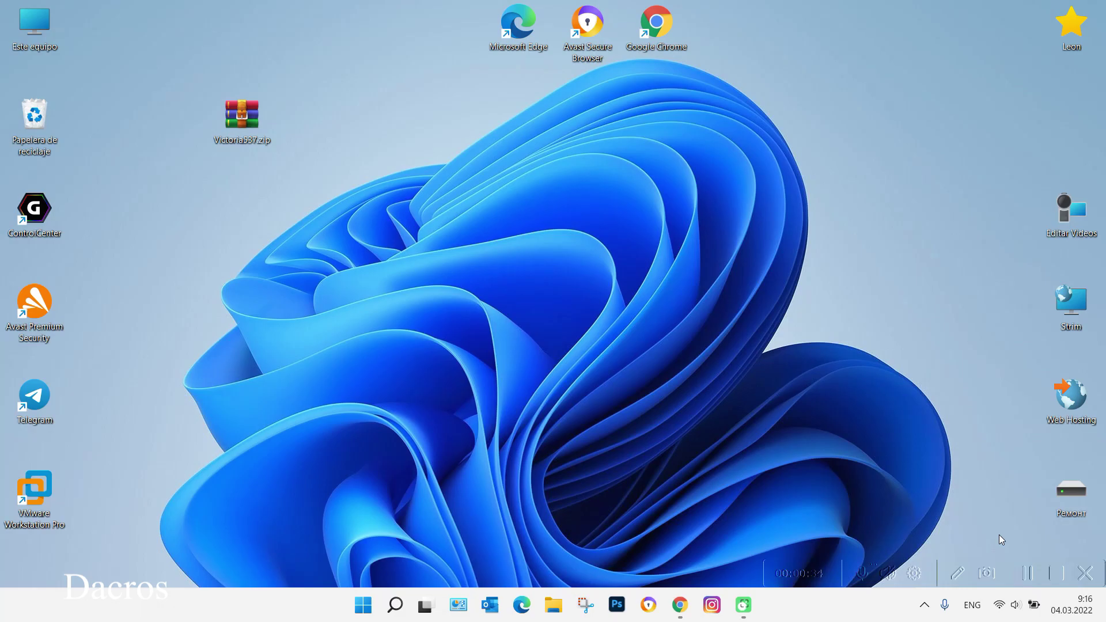
Search Google in Chrome for "victoria hdd" and open the official hdd.by page of the program
click(676, 610)
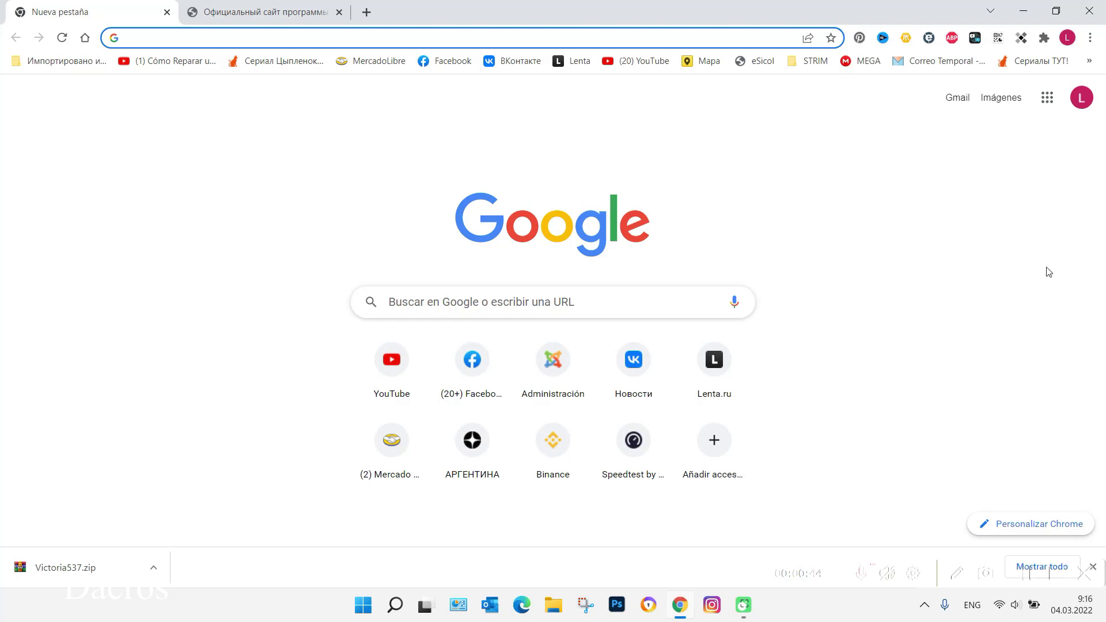
click(590, 301)
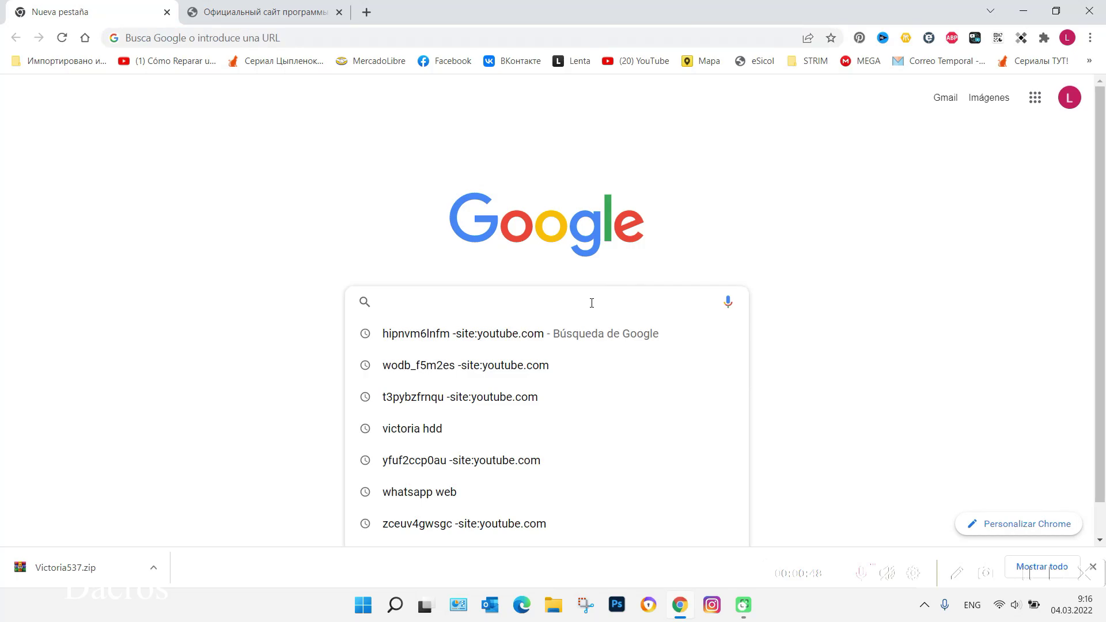
text(vi)
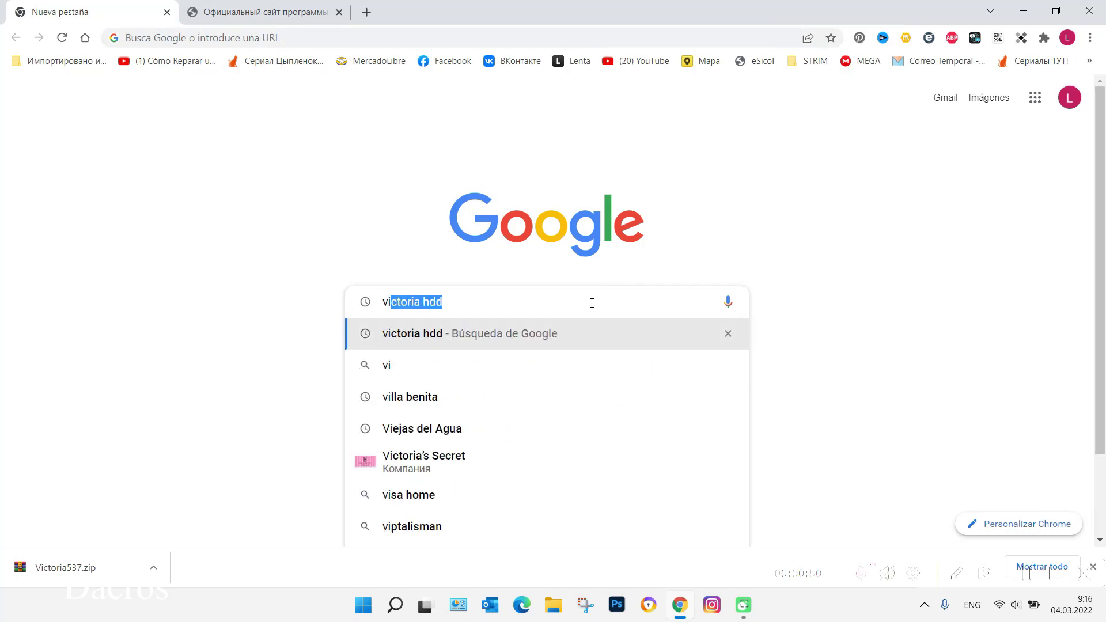
key(Return)
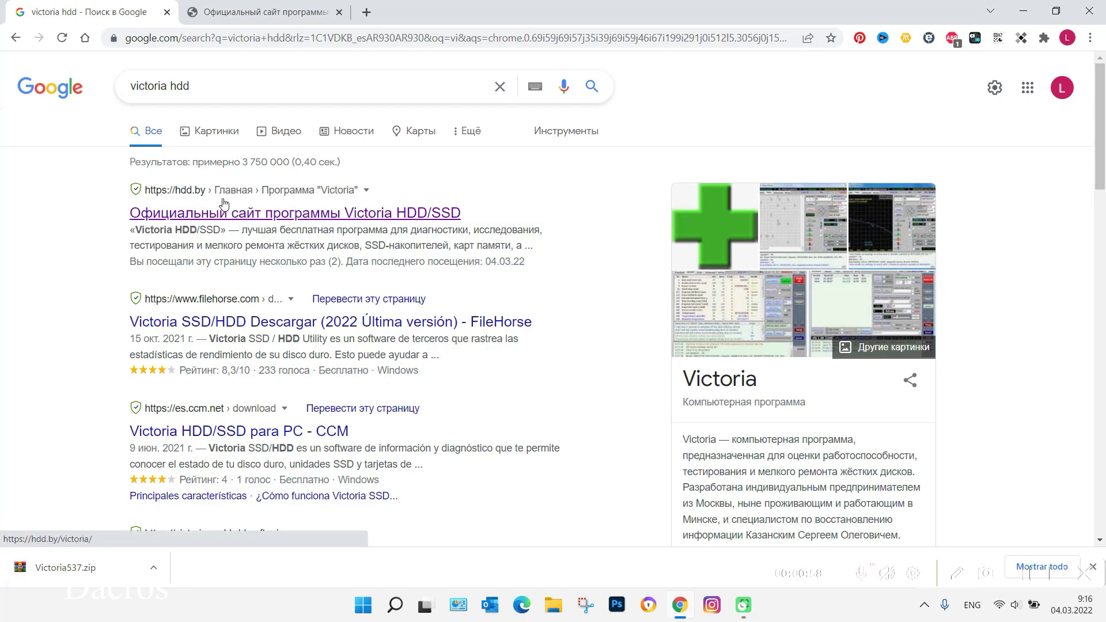
click(316, 212)
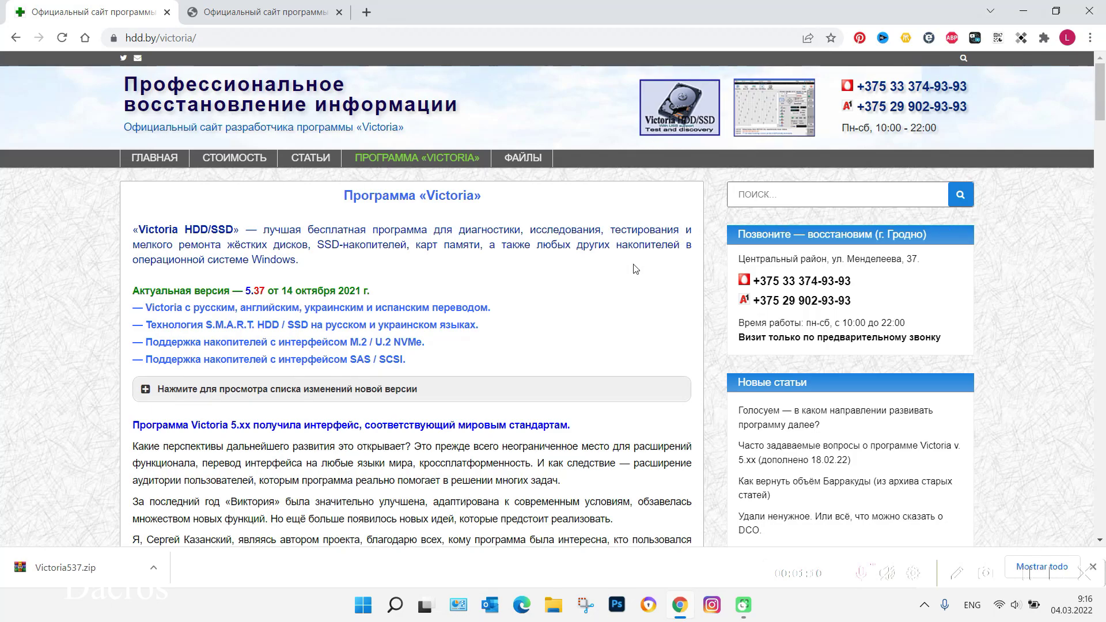
Try the download link for the latest Victoria version on its page, cancel saving the ZIP and close the browser
scroll(633, 269, down, 15)
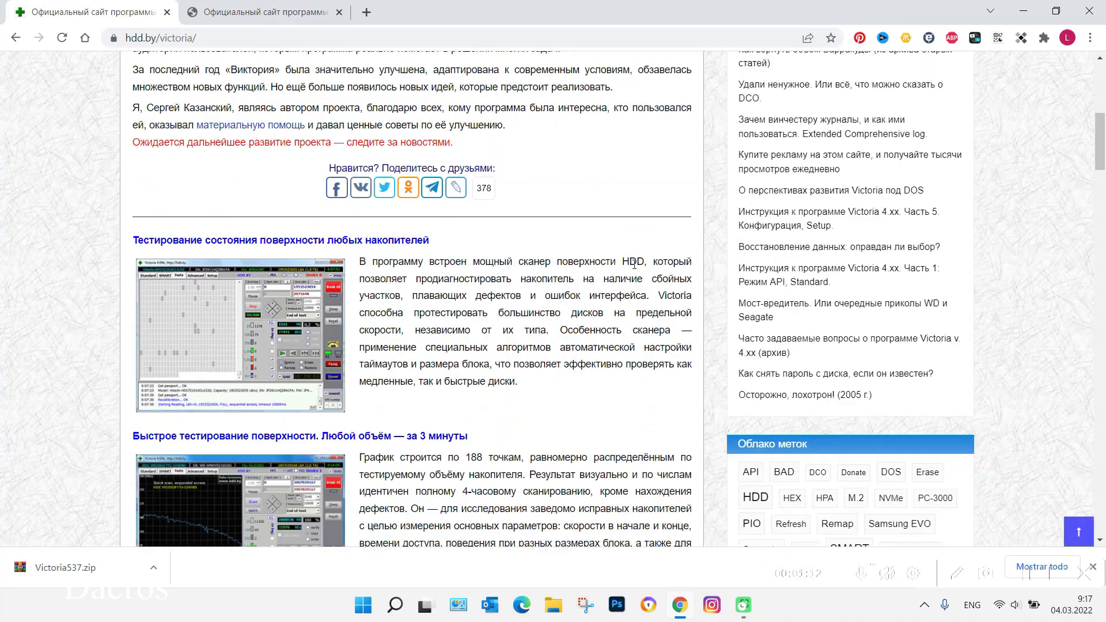
scroll(634, 265, down, 20)
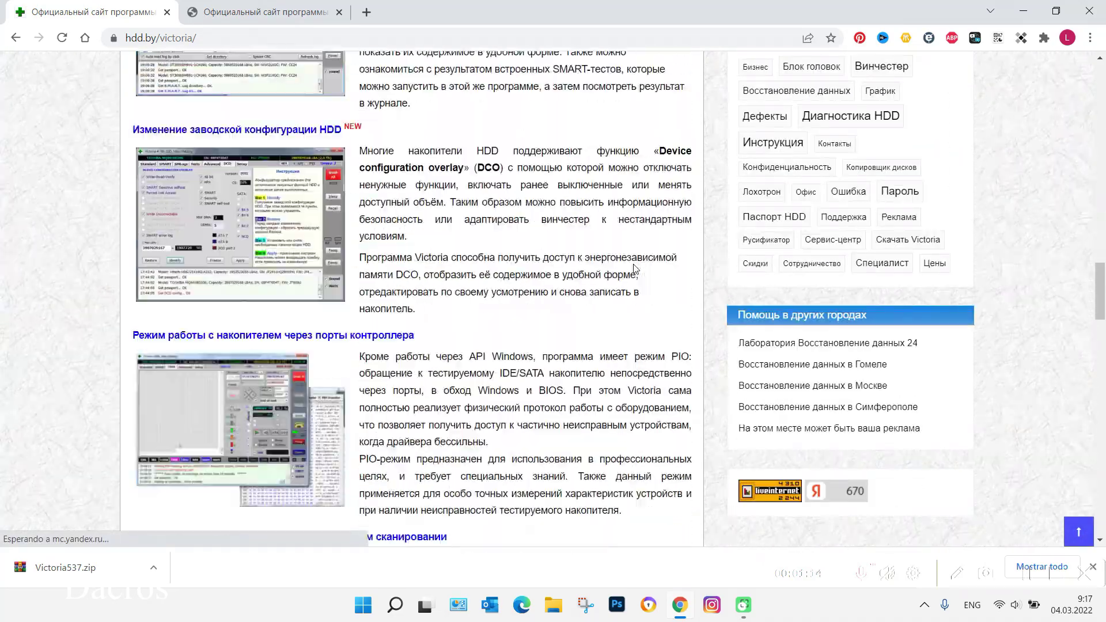
scroll(634, 264, down, 20)
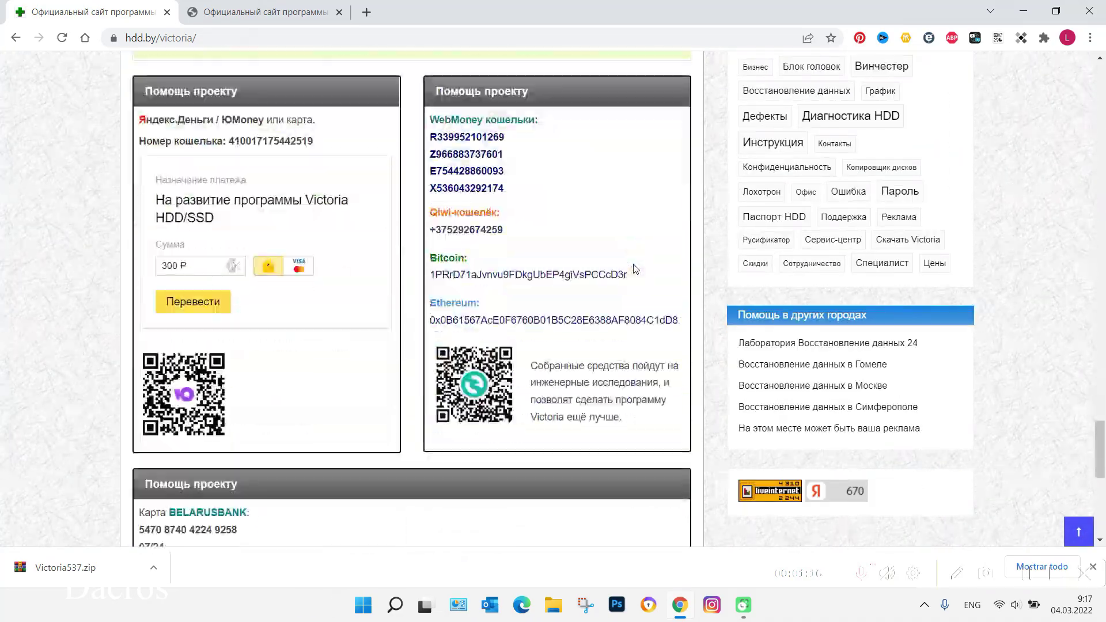
scroll(634, 269, down, 5)
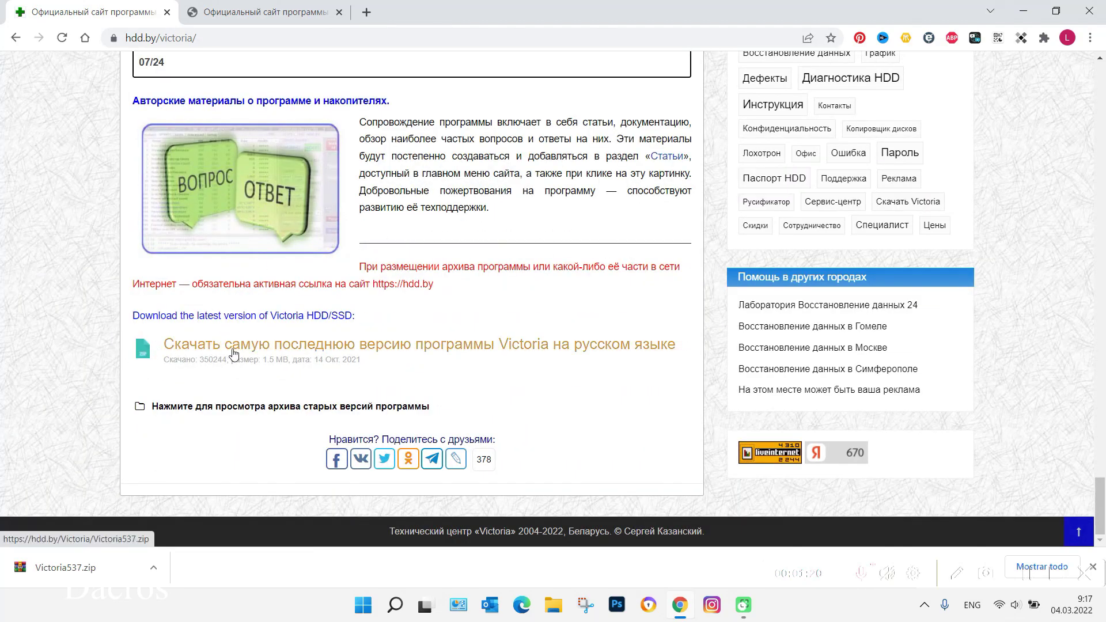
click(540, 346)
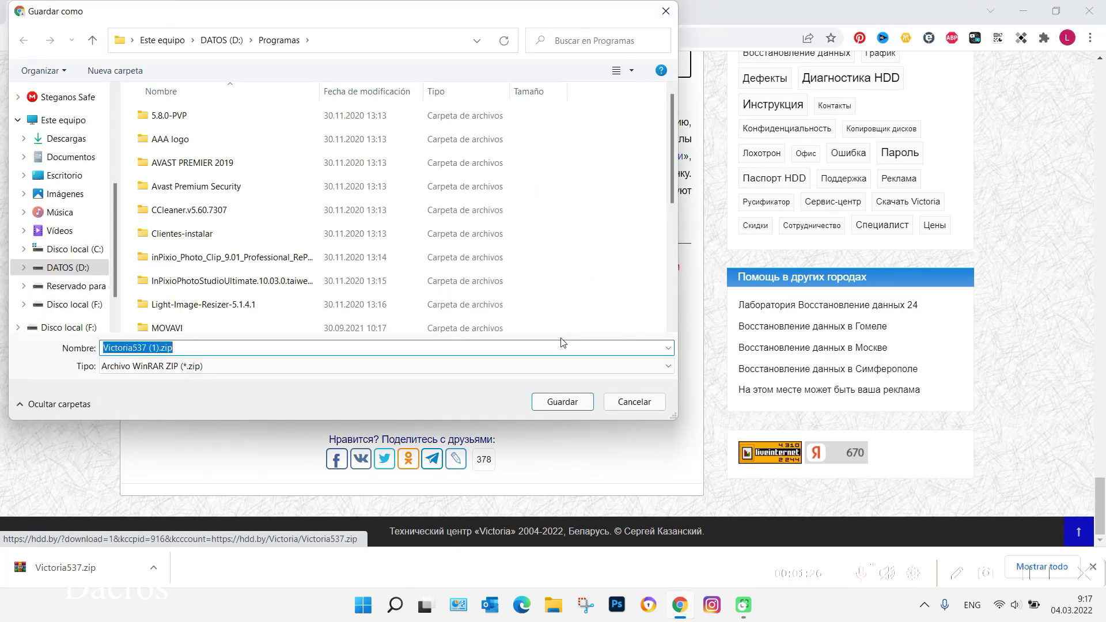
click(666, 13)
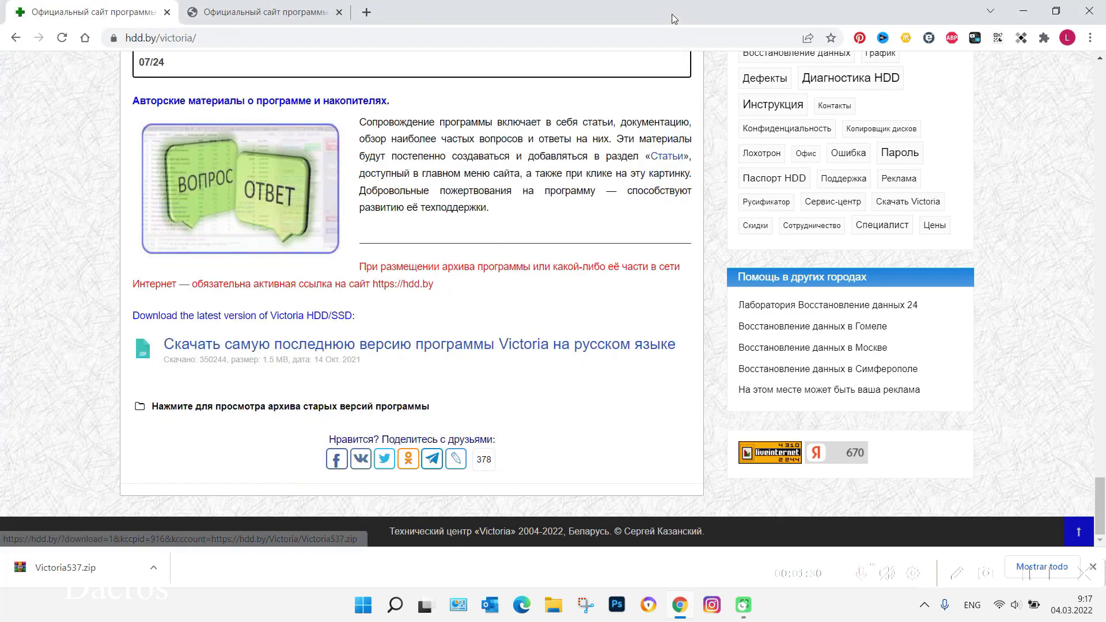
click(1094, 17)
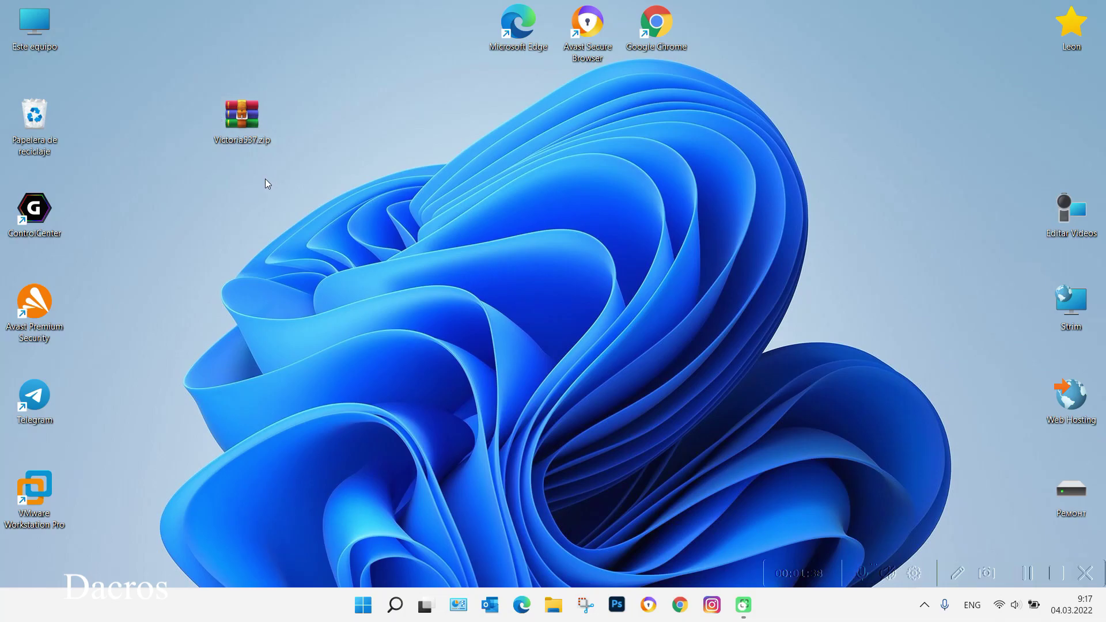
Extract Victoria537.zip into a Victoria537 folder on the desktop and place the folder beside the archive
right_click(242, 138)
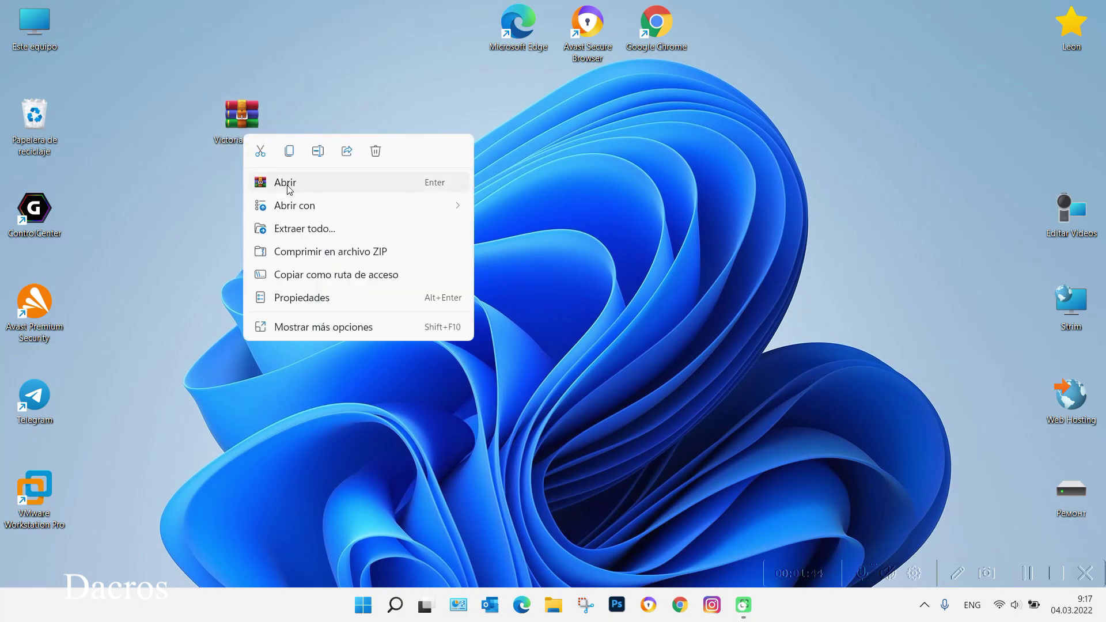
right_click(242, 124)
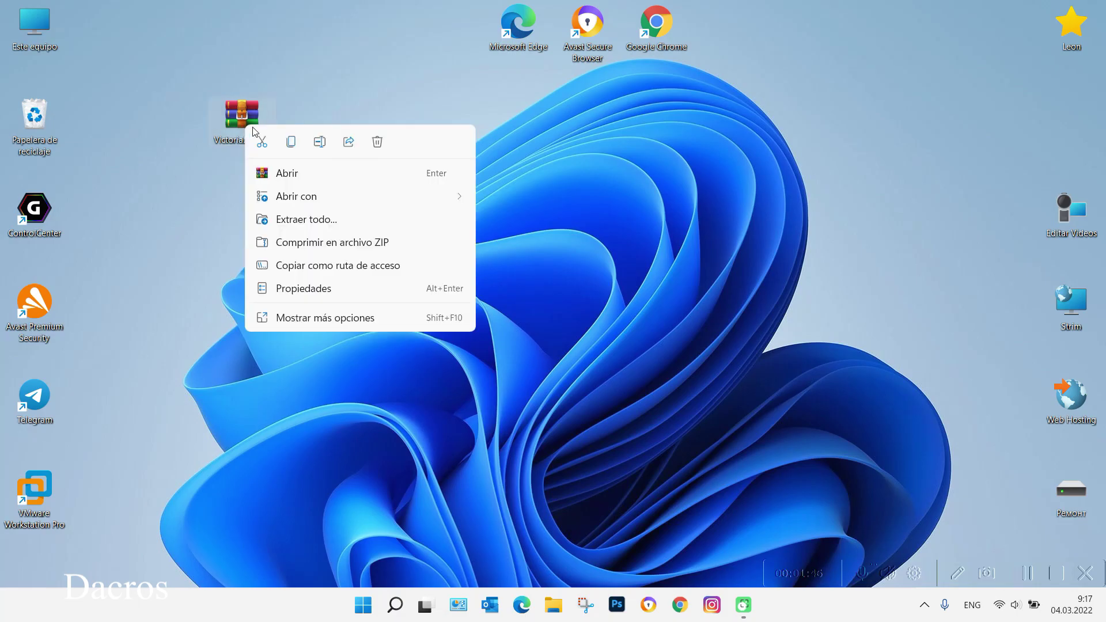
click(290, 175)
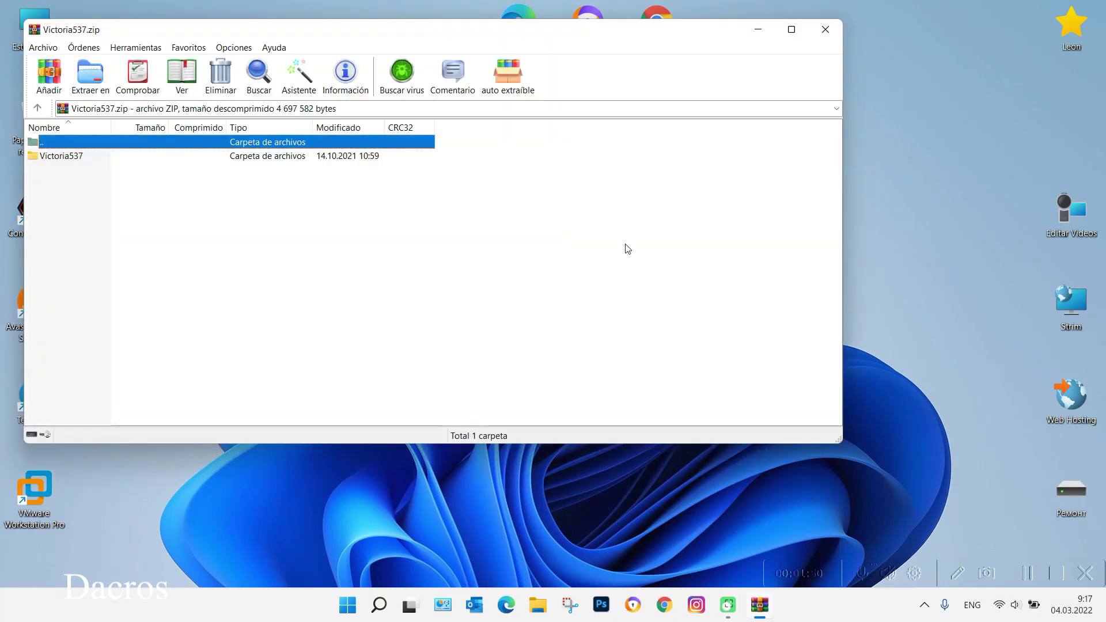
click(90, 75)
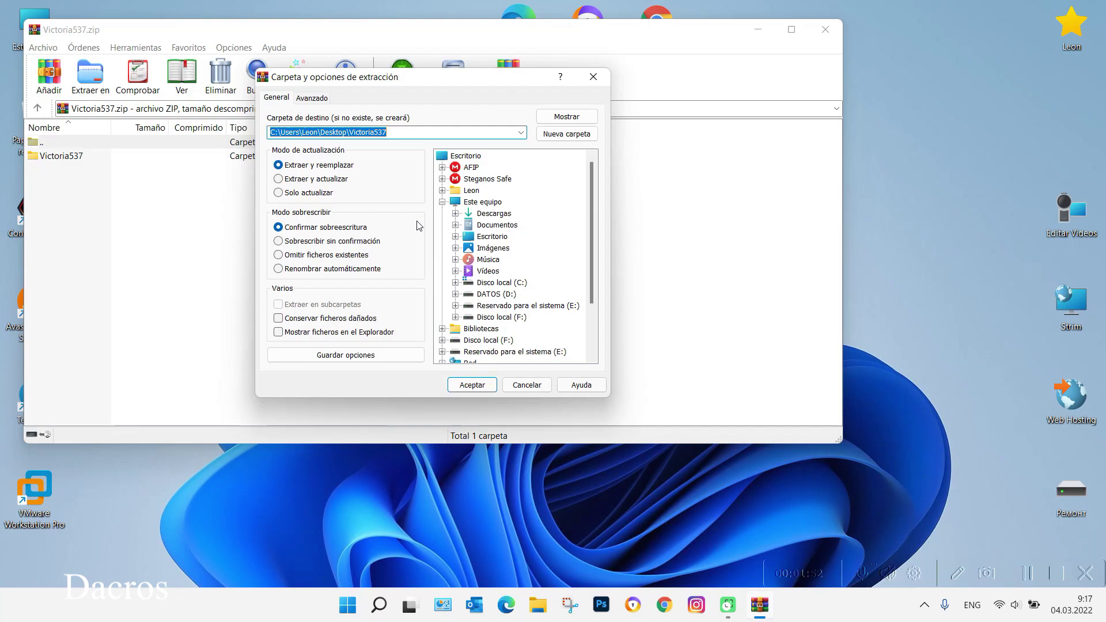
click(479, 387)
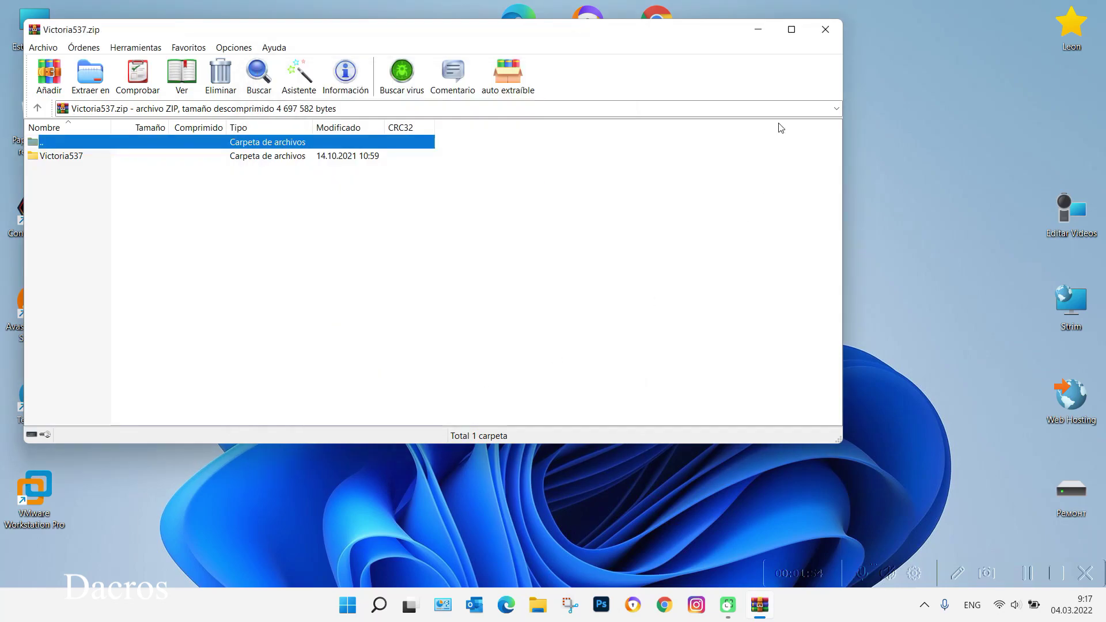
click(825, 30)
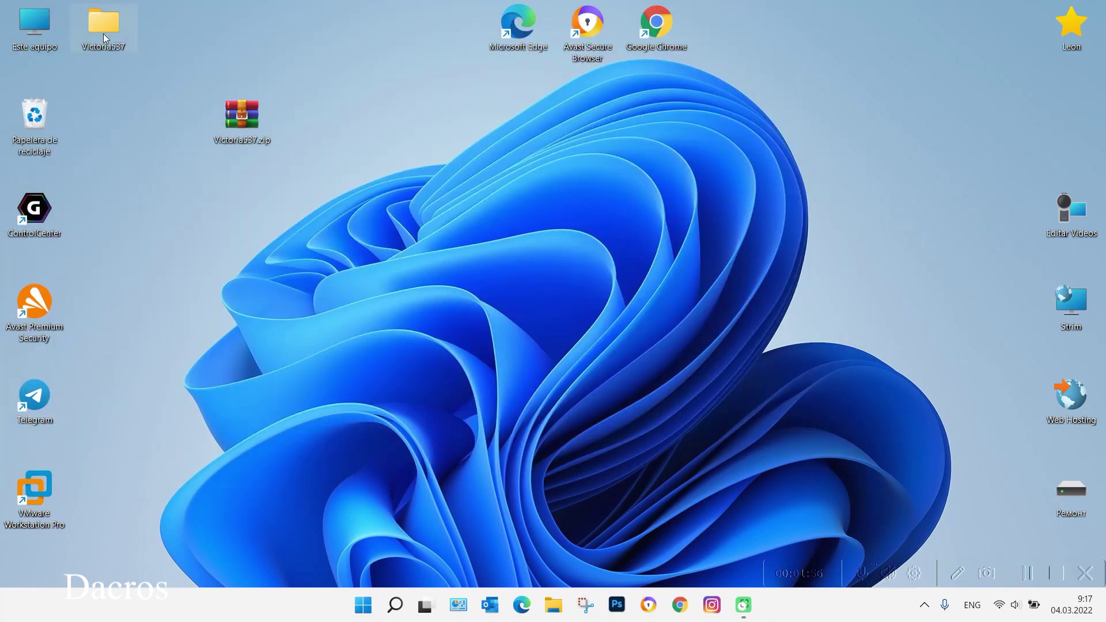
drag(321, 134, 325, 125)
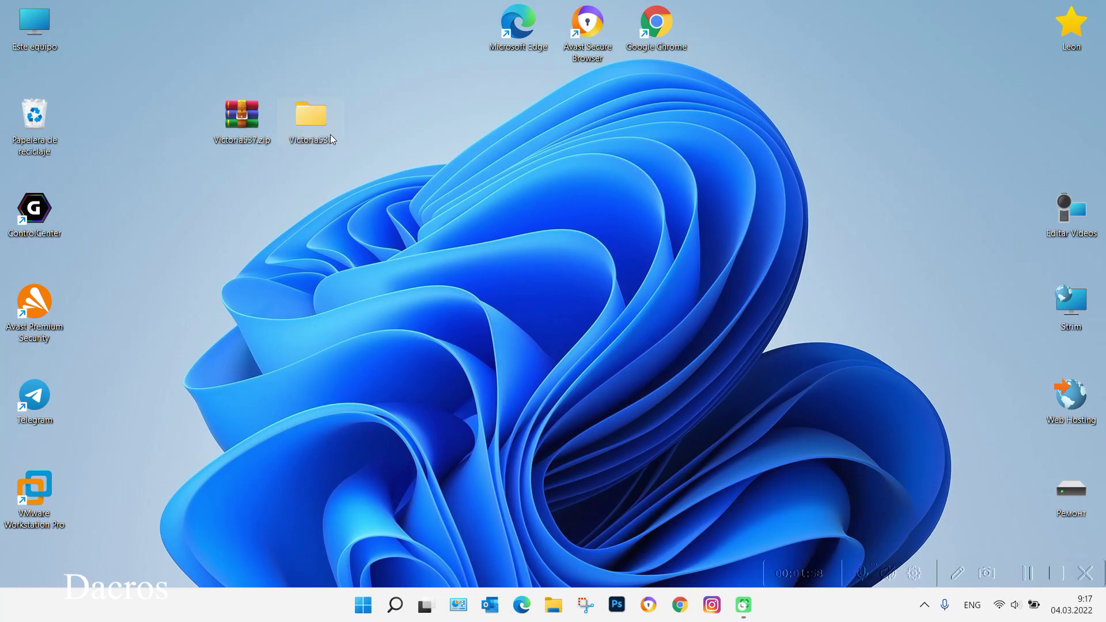
Run Victoria.exe from the inner Victoria537 folder as administrator and allow it to start
double_click(331, 138)
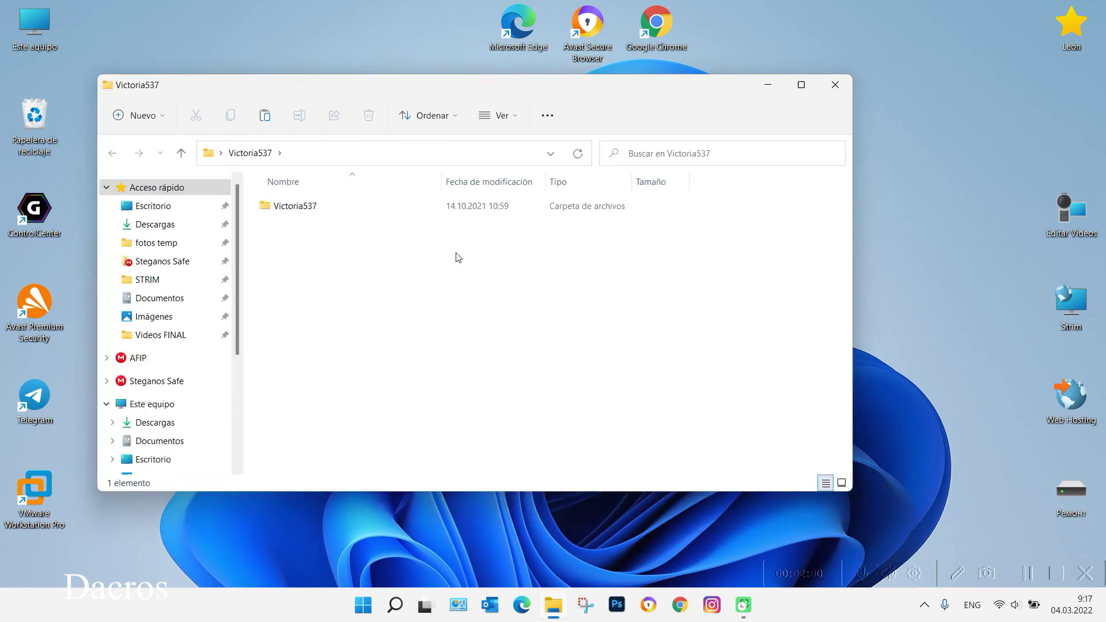
double_click(307, 211)
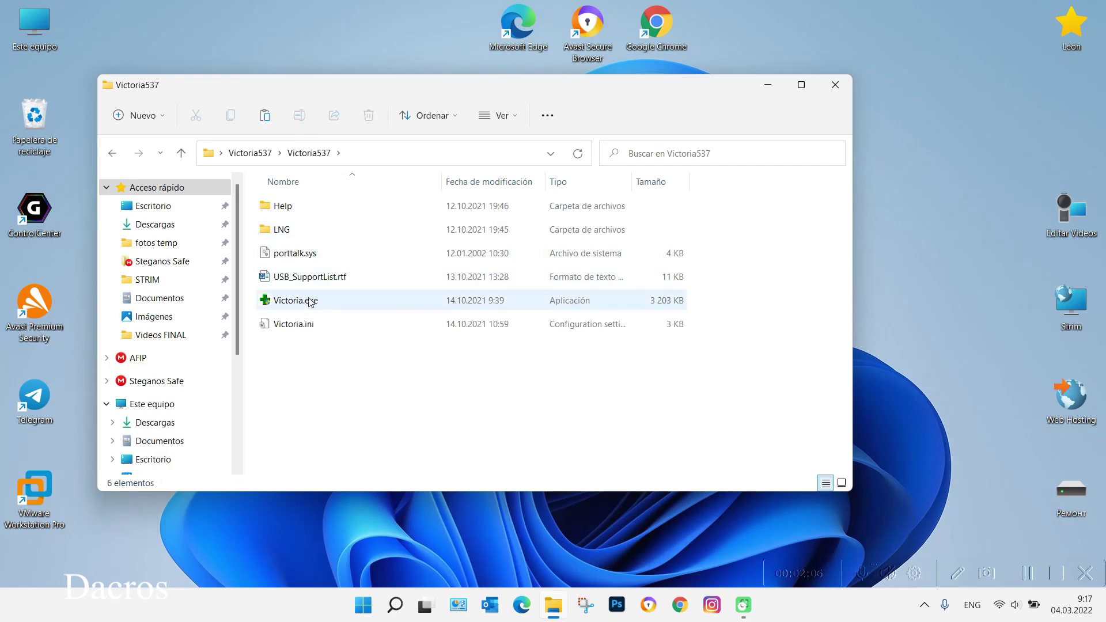
mouse_move(321, 305)
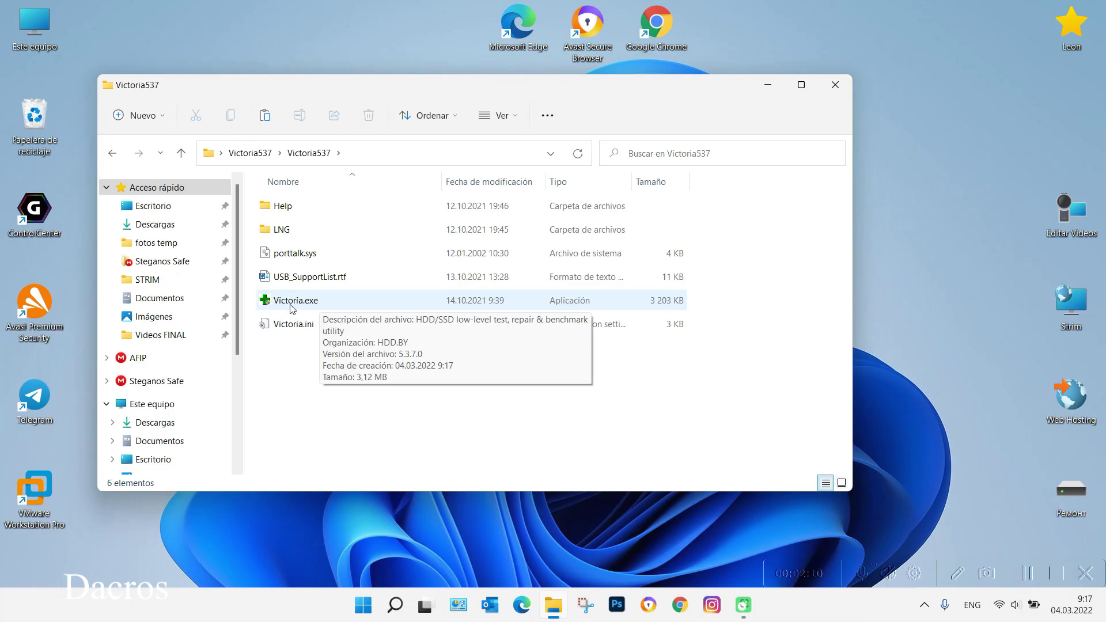
right_click(290, 308)
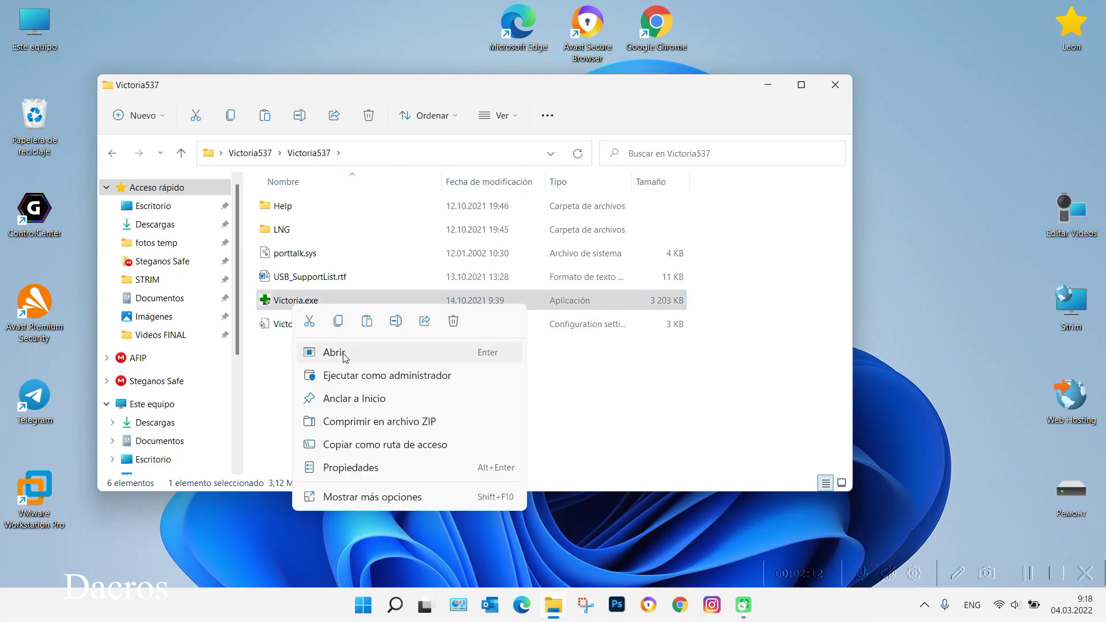
click(364, 378)
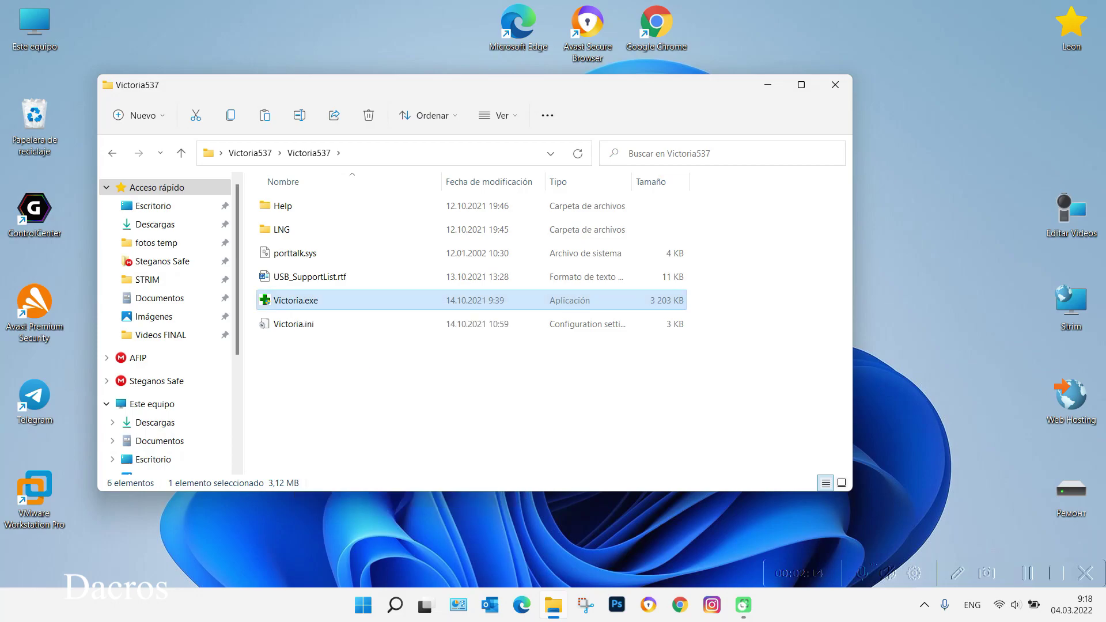
click(464, 425)
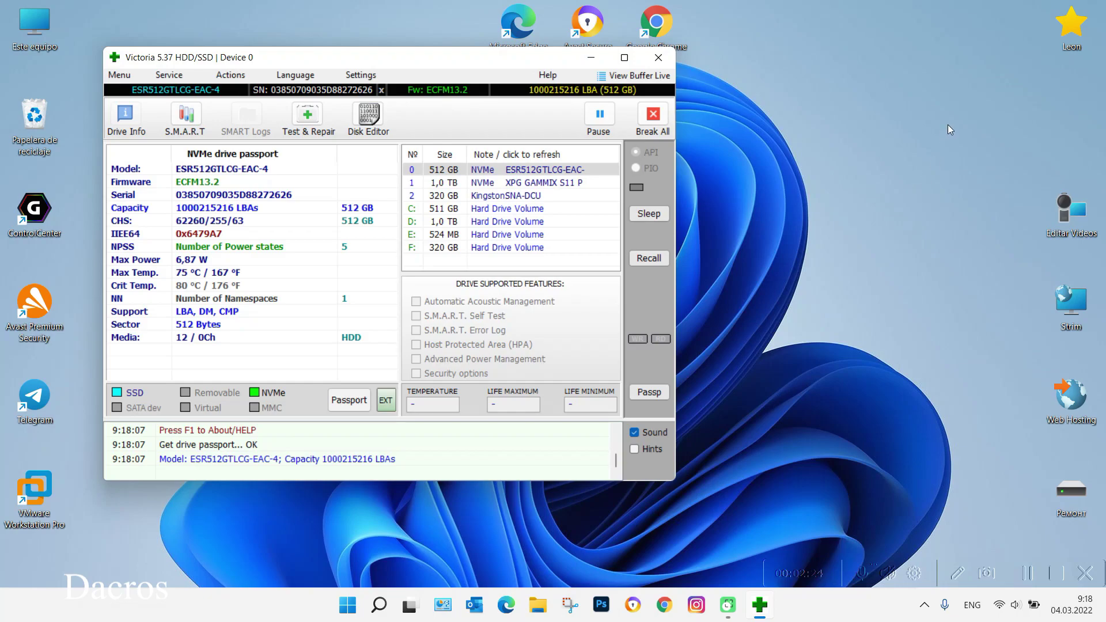
Switch the interface language to Español and select the 320 GB KingstonSNA-DCU drive to show its passport
click(303, 79)
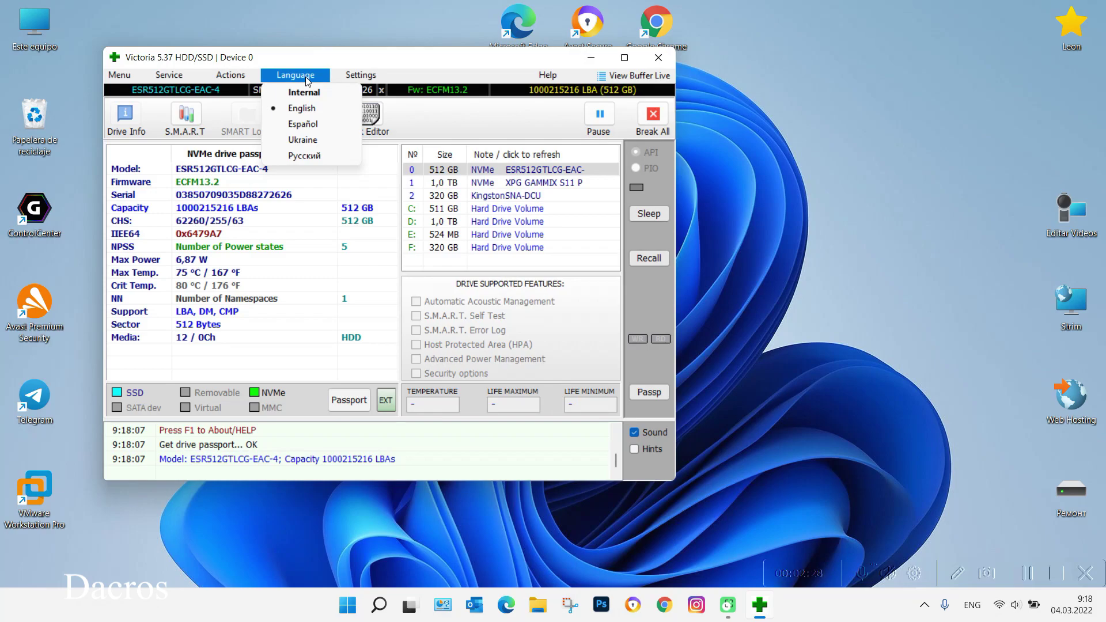
click(337, 125)
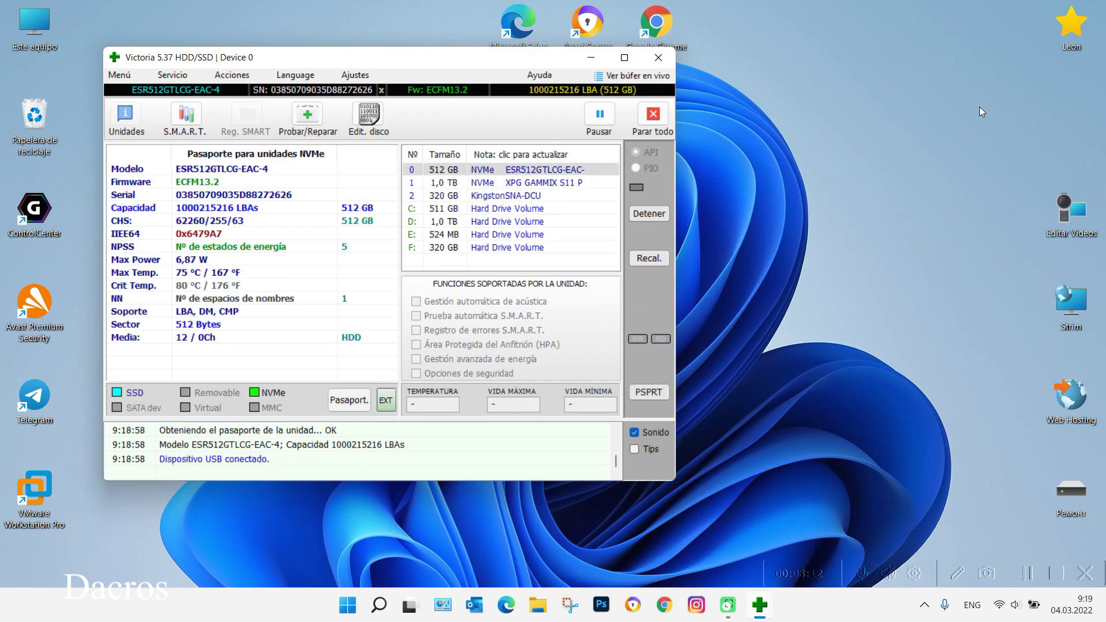
click(453, 196)
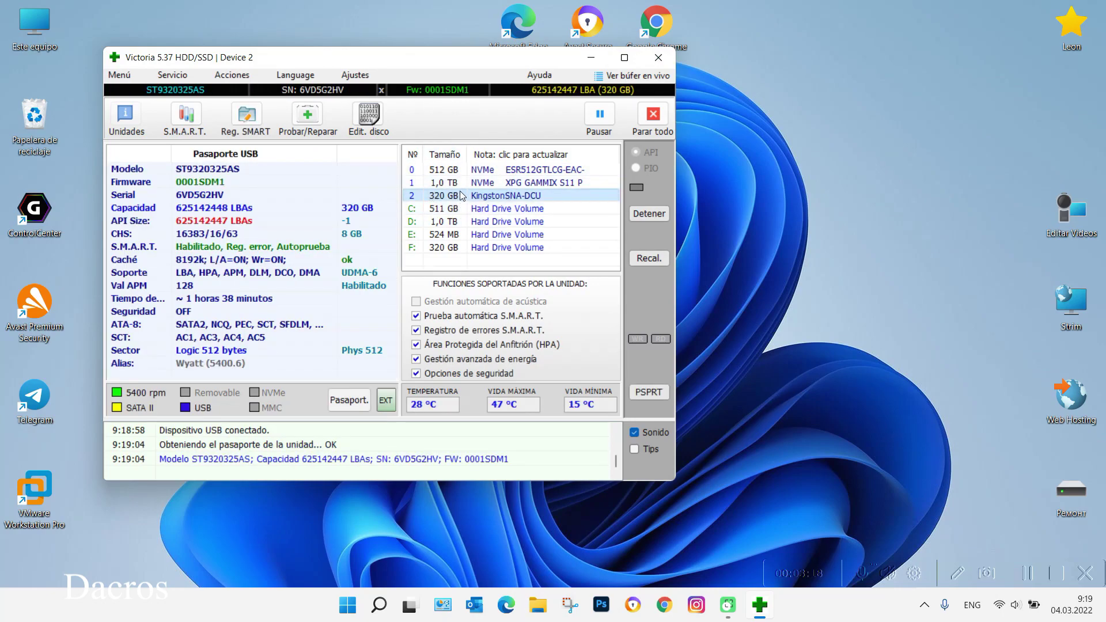
click(957, 580)
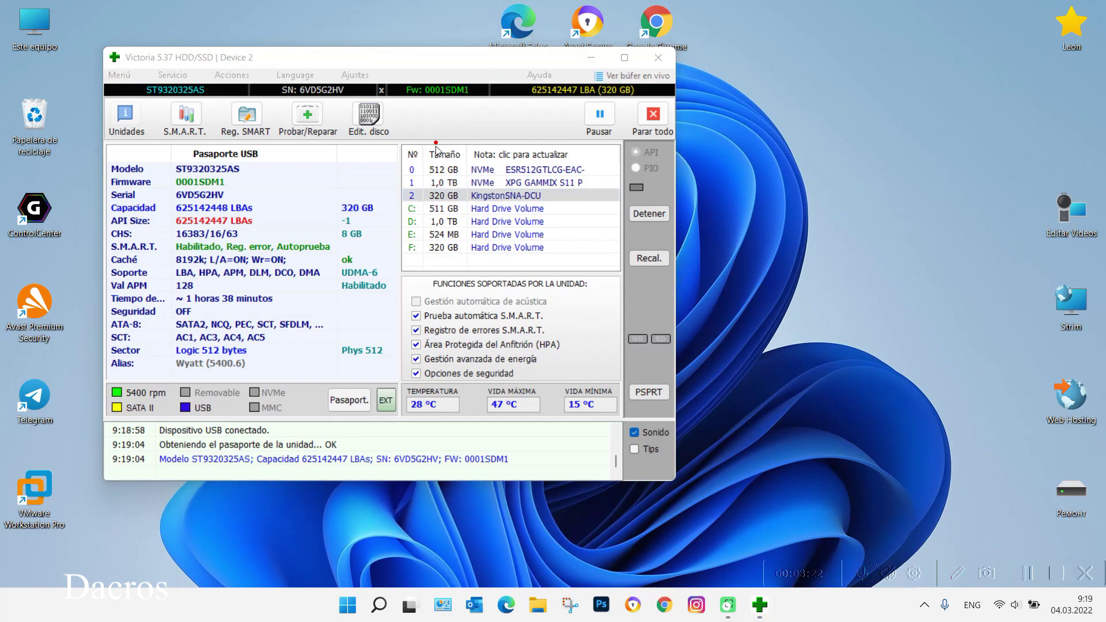
mouse_move(441, 181)
mouse_down()
mouse_move(421, 186)
mouse_move(423, 206)
mouse_move(477, 218)
mouse_move(452, 180)
mouse_move(425, 185)
mouse_up()
Select the 512 GB ESR512GTLCG-EAC NVMe drive, view its S.M.A.R.T. attributes and return to the drive list
click(541, 171)
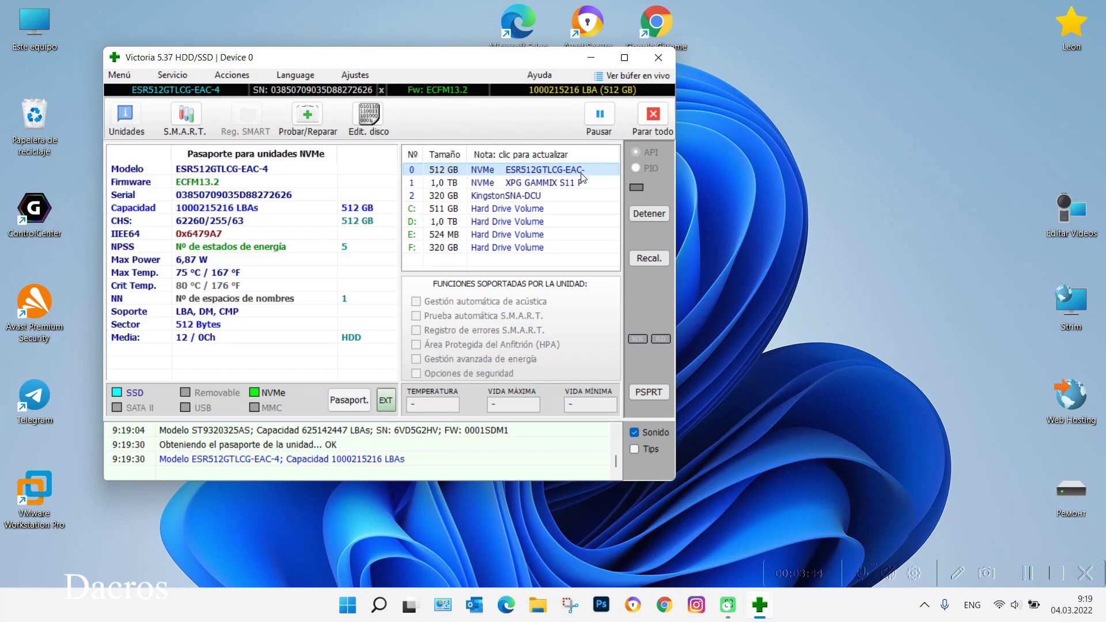
click(186, 115)
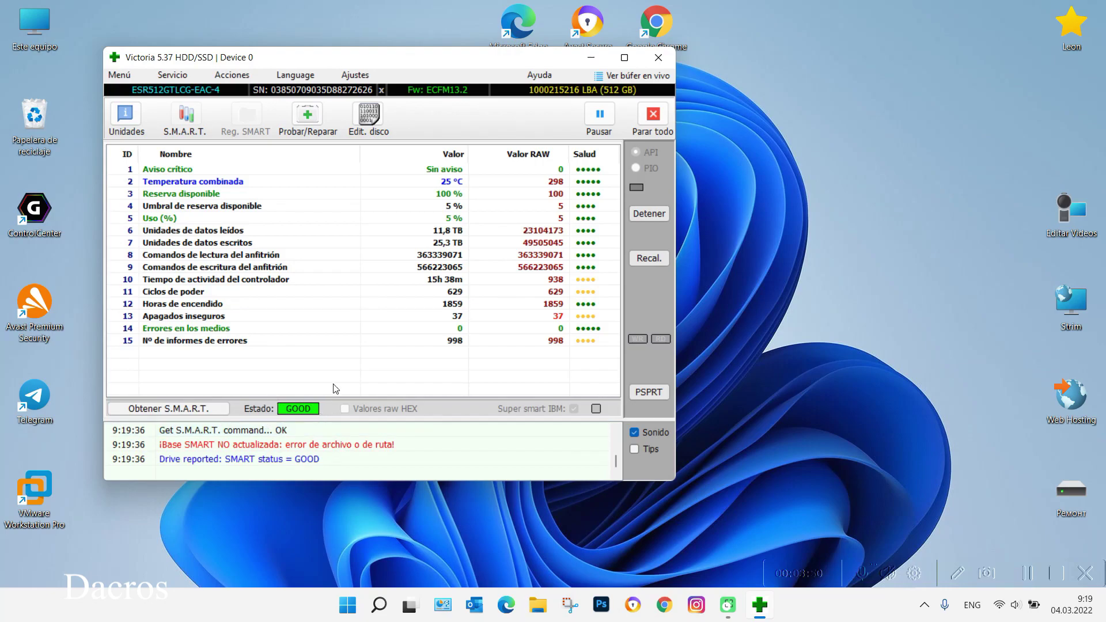
click(130, 118)
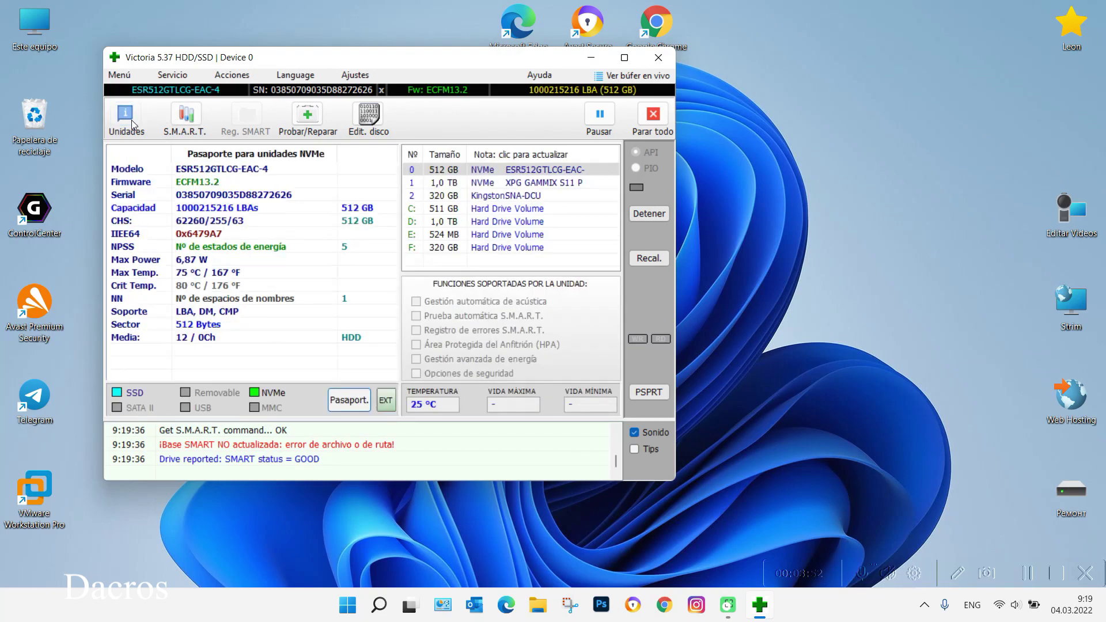
Check the passports of the 320 GB KingstonSNA-DCU and 1 TB XPG GAMMIX S11 drives, and view the latter's S.M.A.R.T. attributes
click(514, 196)
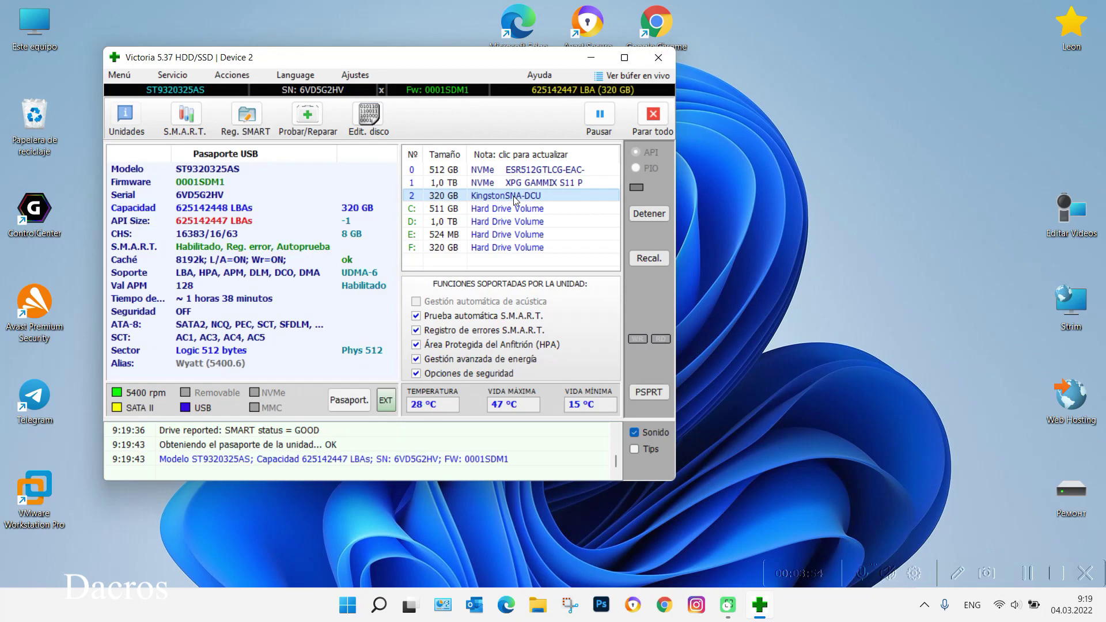
click(534, 184)
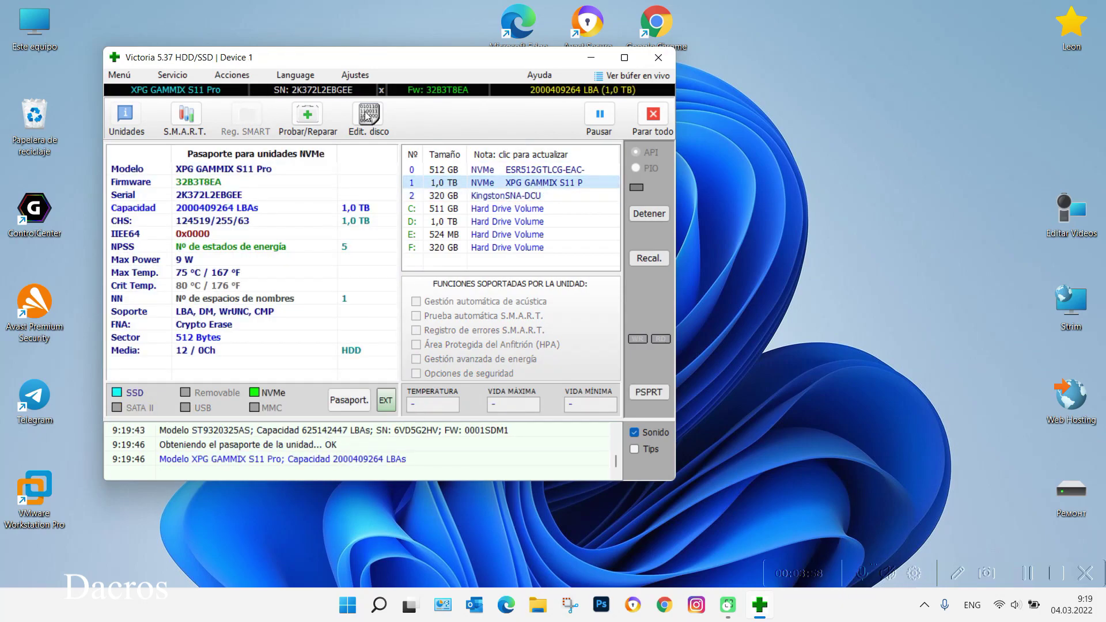
click(189, 118)
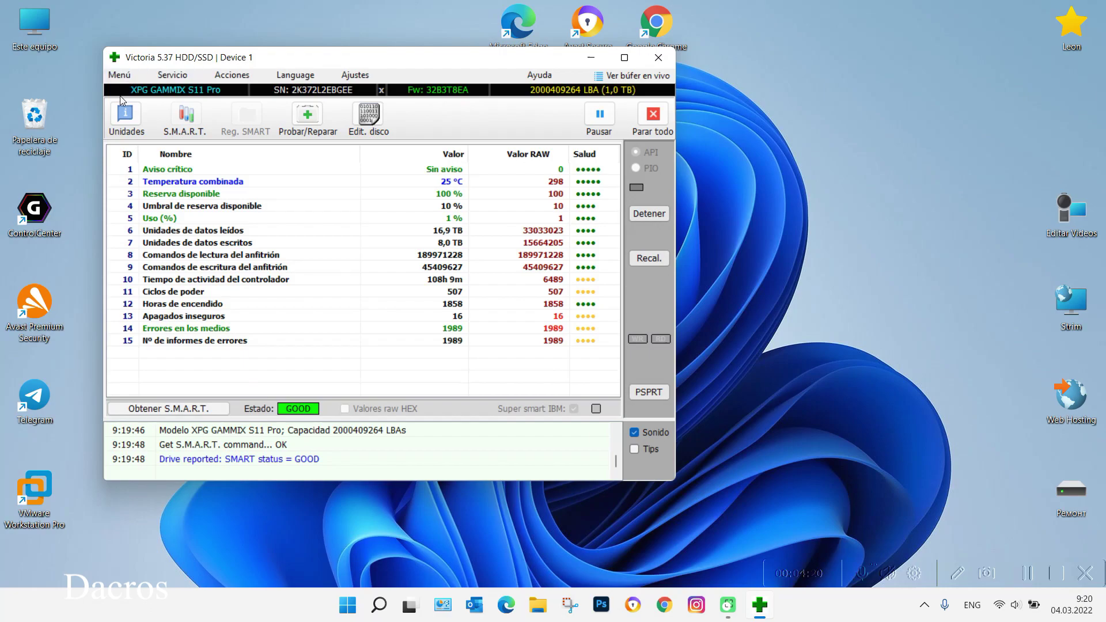
Select the 320 GB KingstonSNA-DCU drive again and review its complete list of S.M.A.R.T. attributes
click(119, 118)
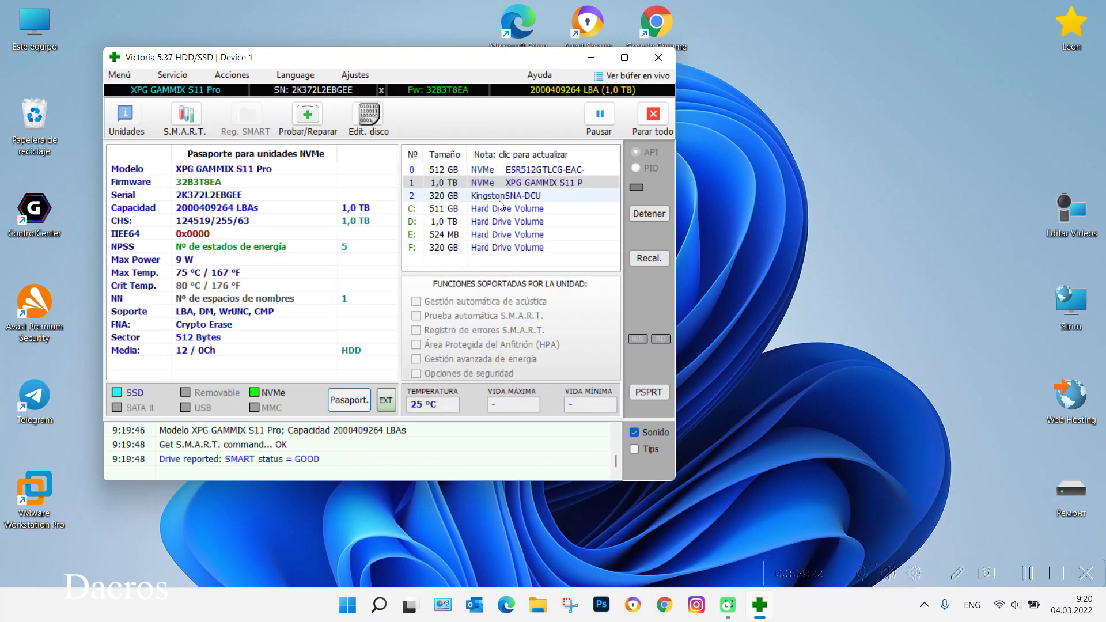
click(454, 195)
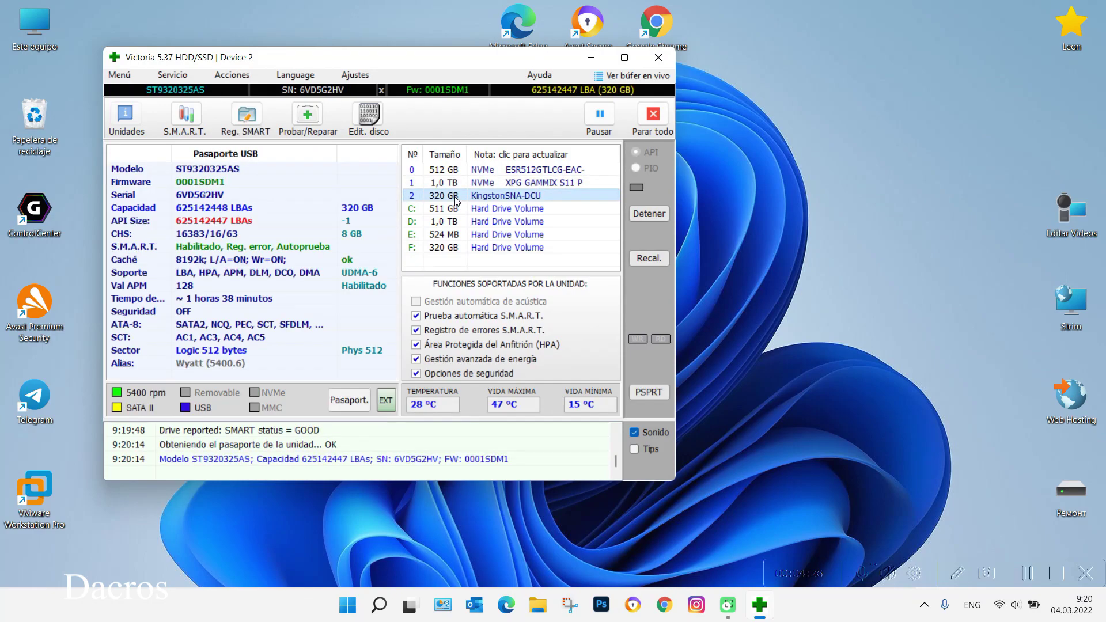
click(188, 120)
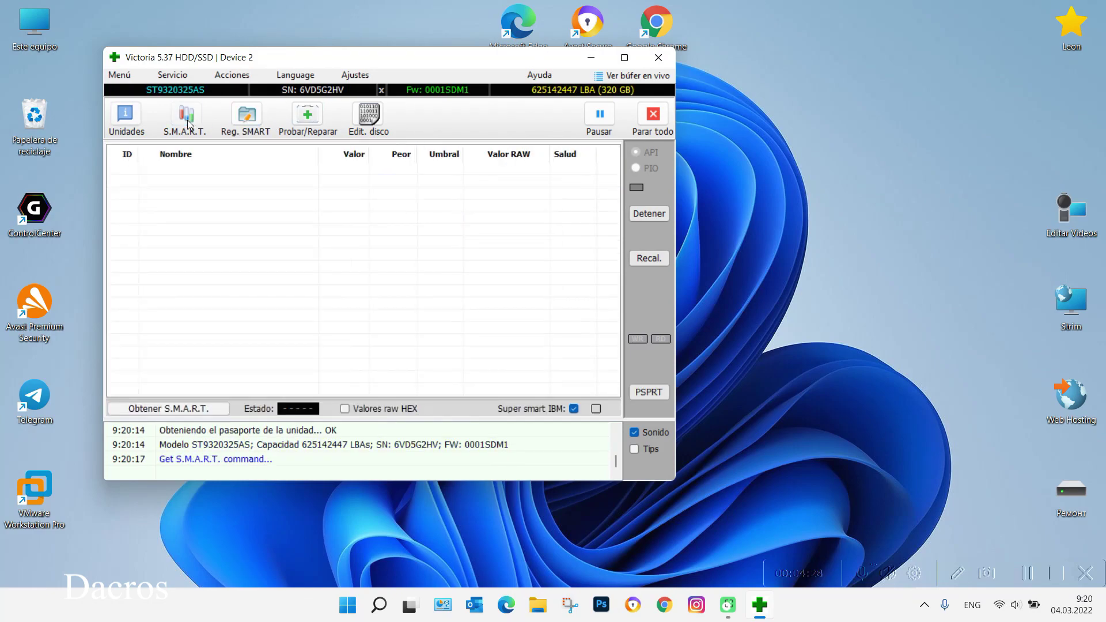
scroll(557, 273, down, 1)
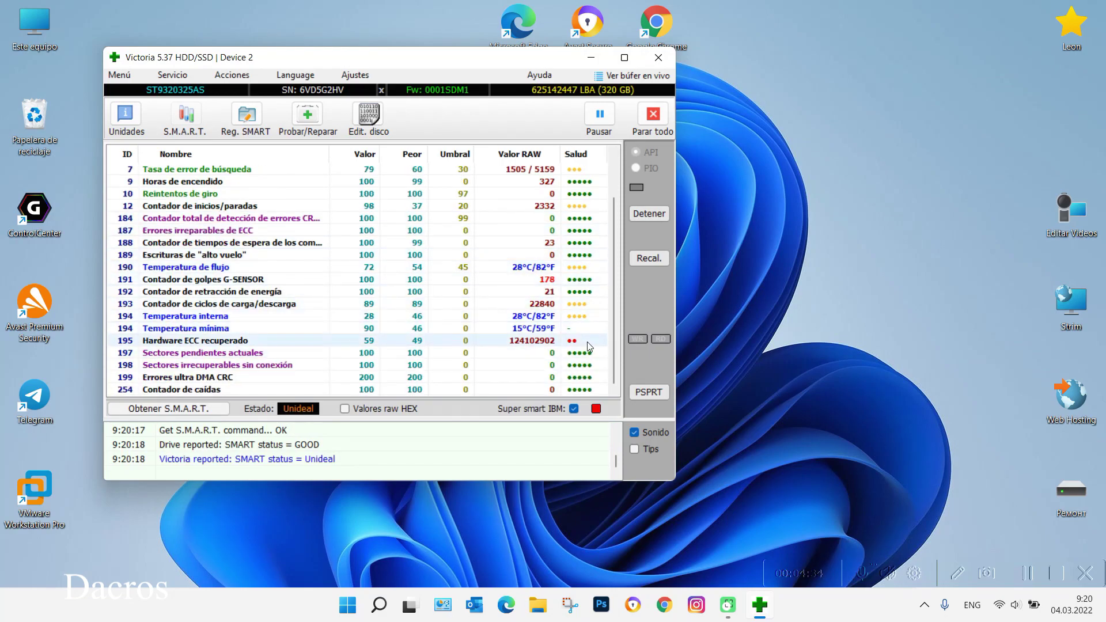
scroll(589, 345, up, 1)
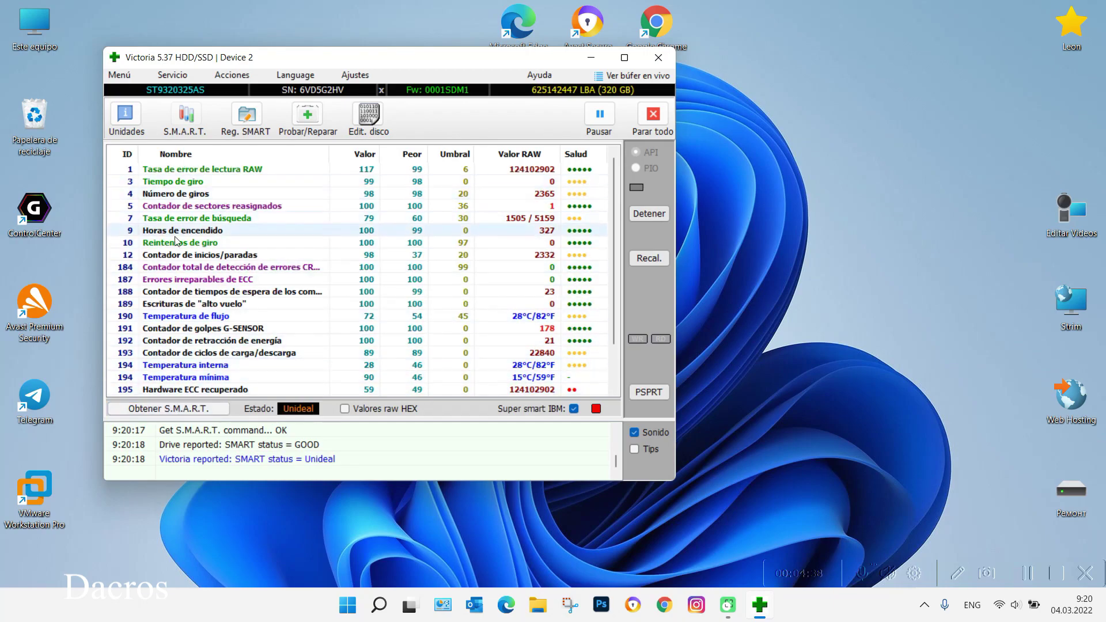
Refresh the 320 GB drive's S.M.A.R.T. data and examine the health rating of every attribute
click(161, 408)
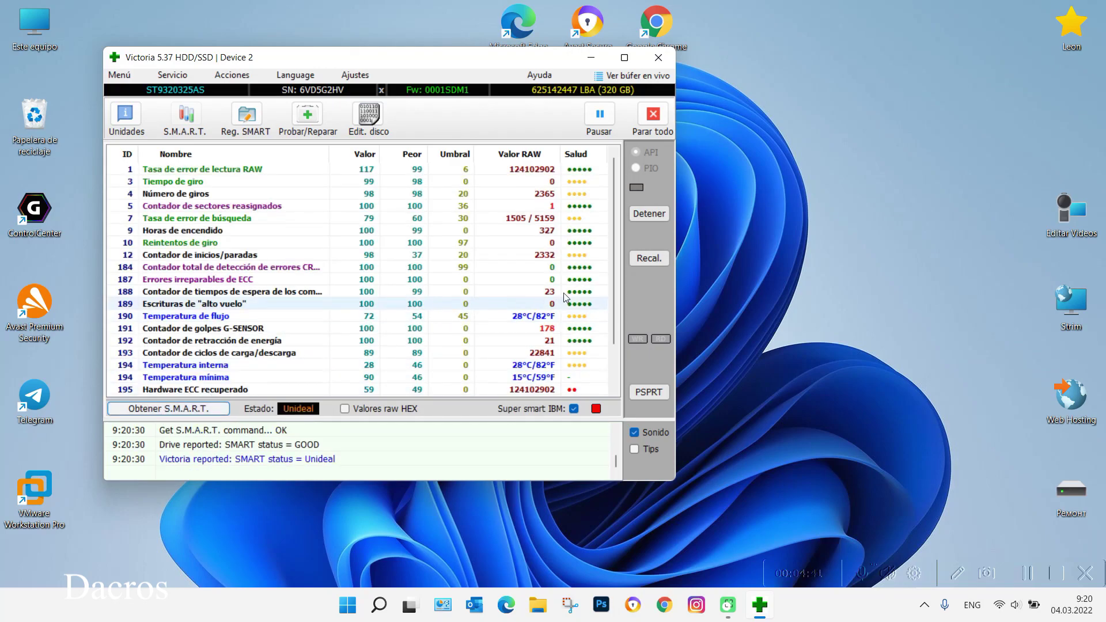
scroll(570, 322, down, 2)
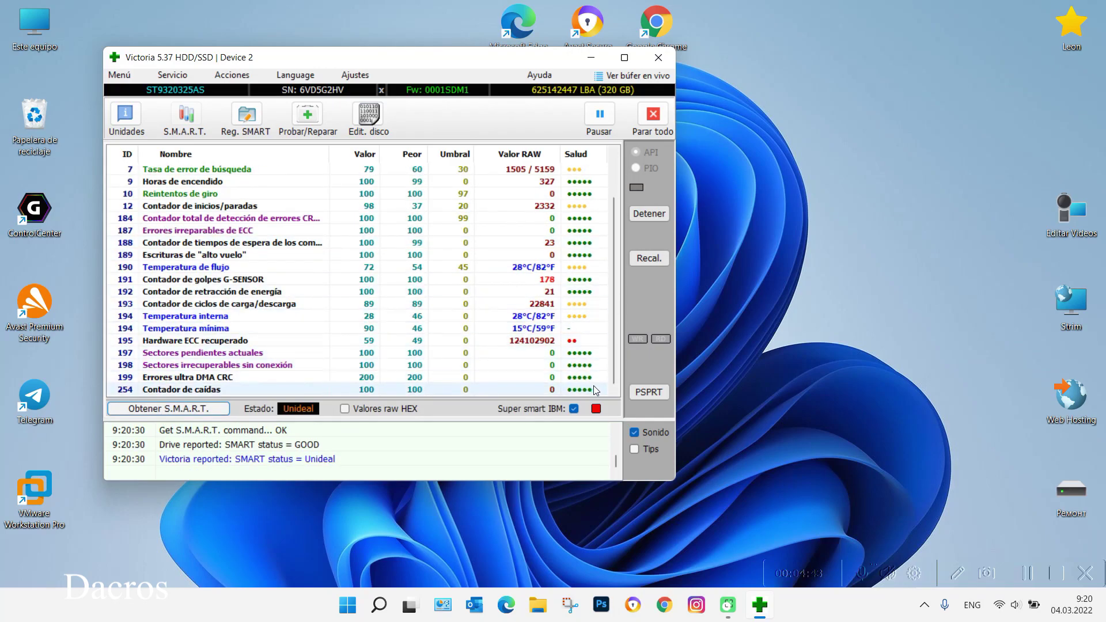
scroll(594, 385, up, 2)
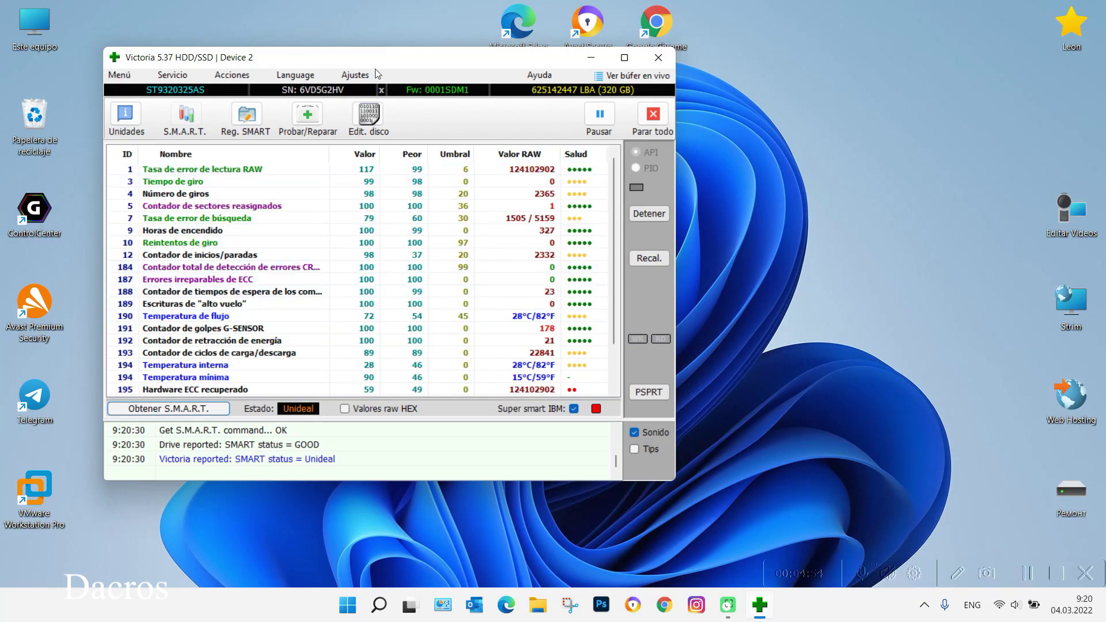
Return to the drive list, reselect the 320 GB KingstonSNA-DCU drive and reload its S.M.A.R.T. attributes
click(125, 115)
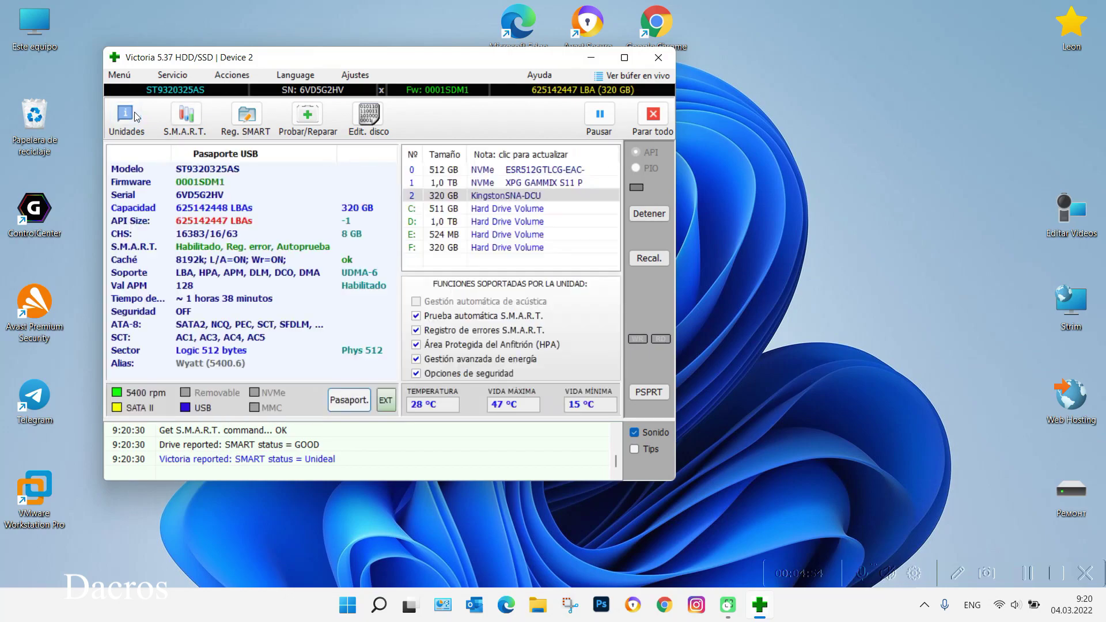
click(515, 195)
click(185, 115)
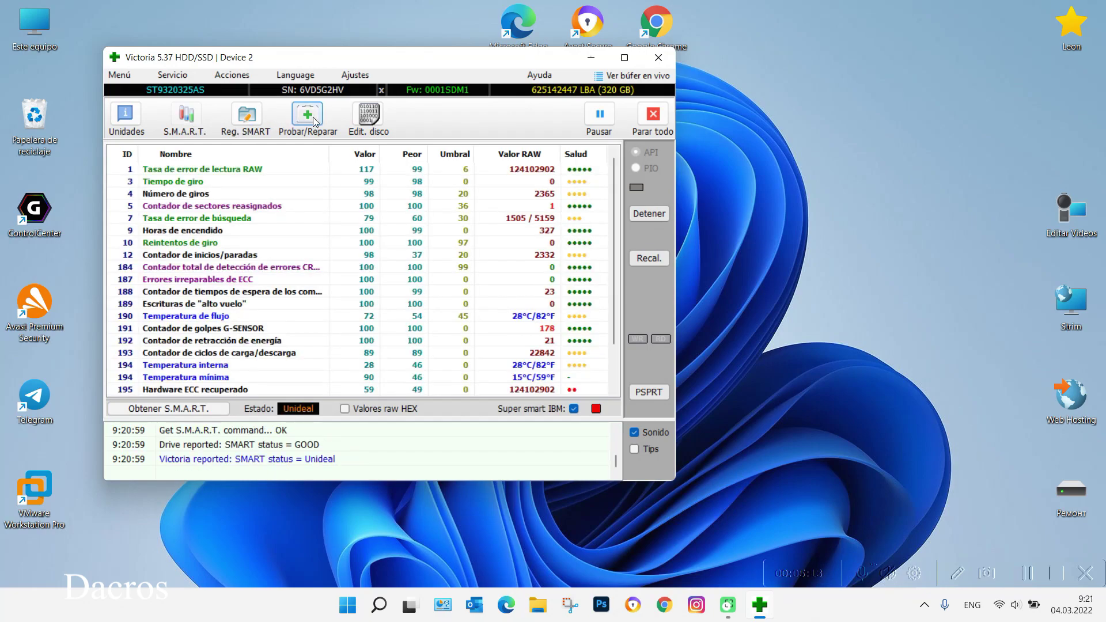
click(246, 77)
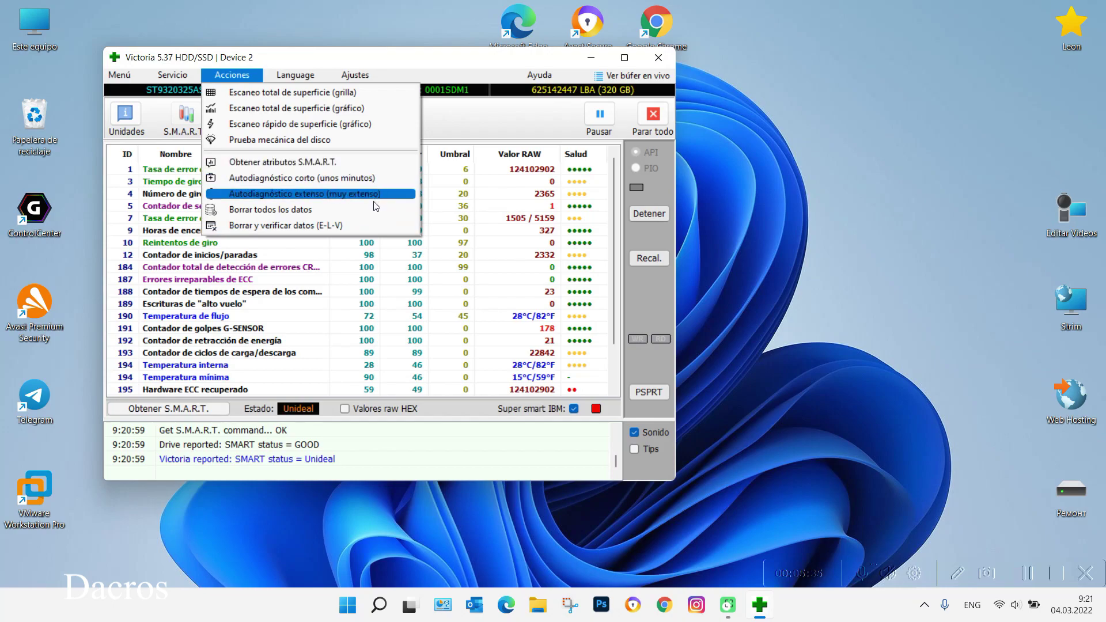
mouse_move(295, 75)
mouse_move(186, 79)
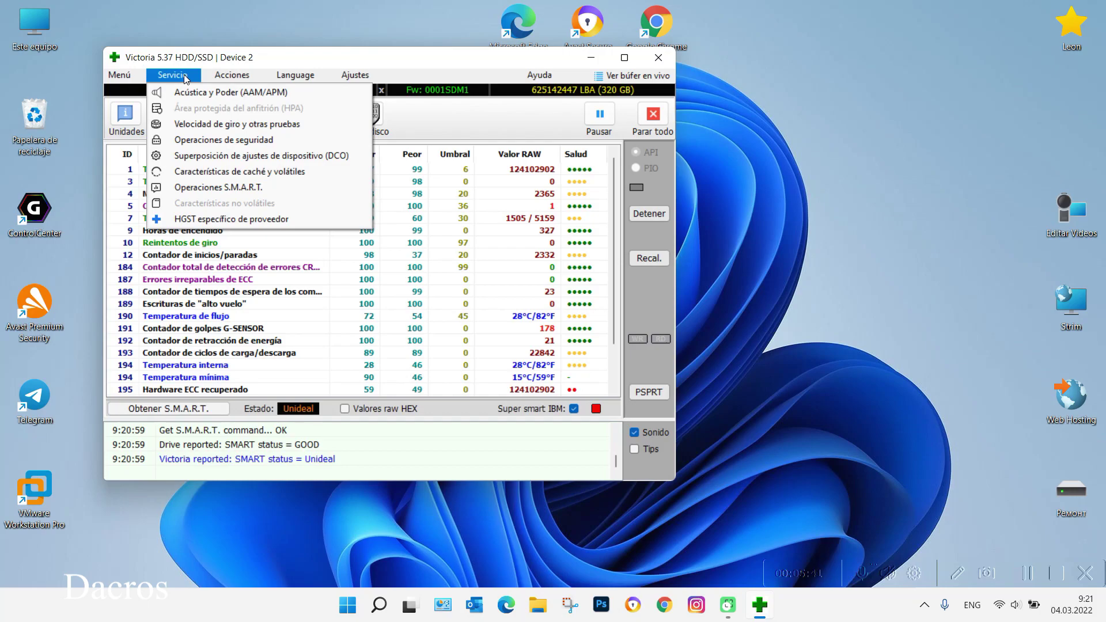
click(418, 63)
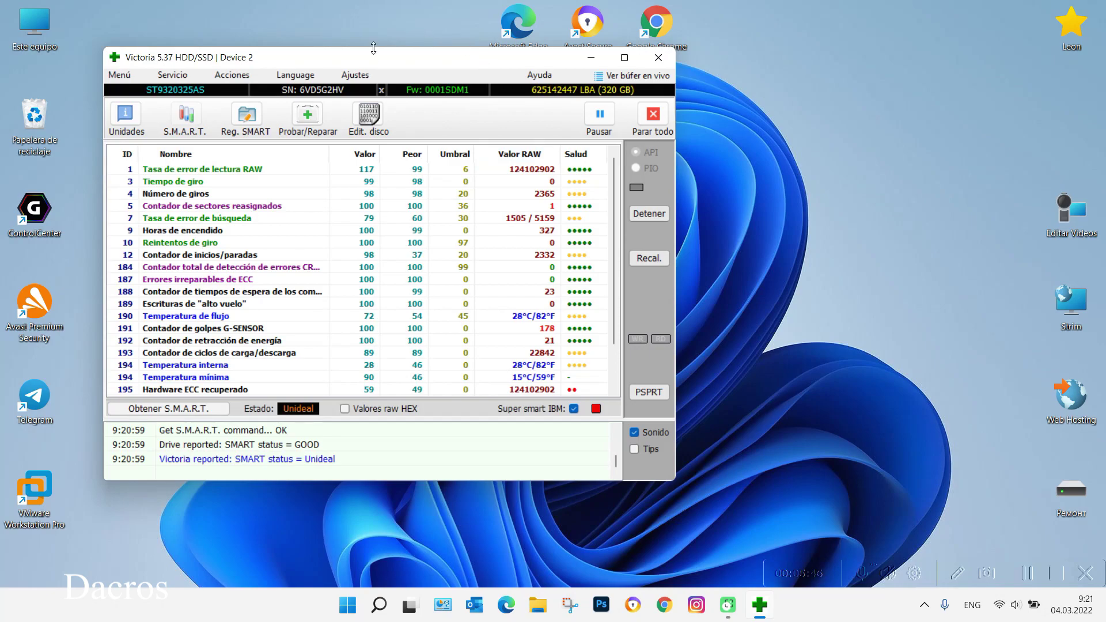
Open the Probar/Reparar surface test for the selected 320 GB KingstonSNA-DCU drive and enlarge the window to show the full scan settings
click(317, 117)
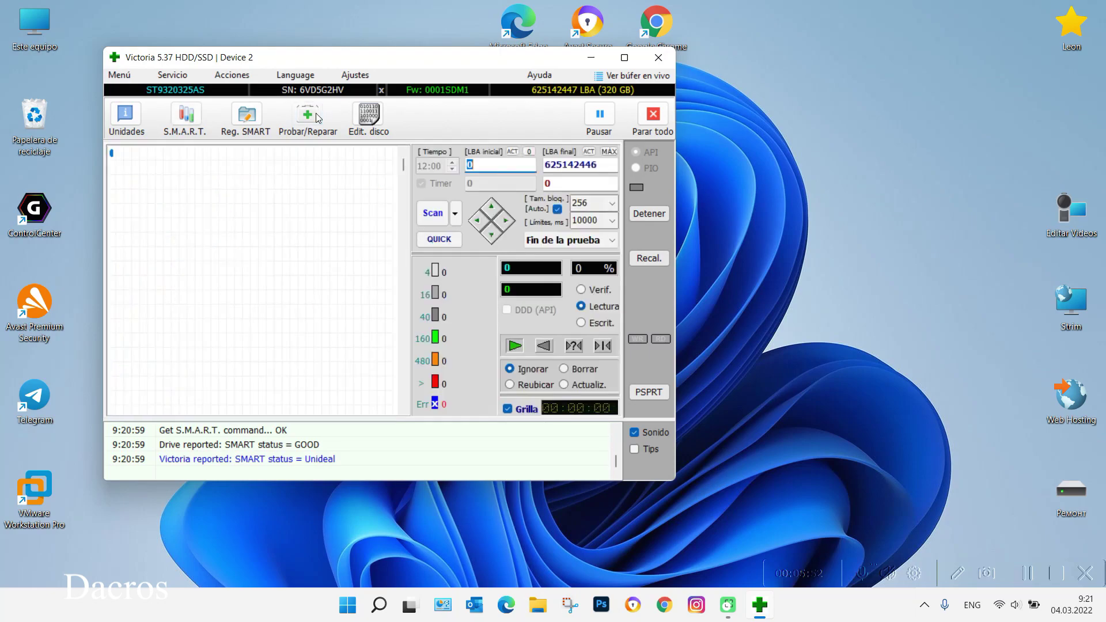
click(632, 60)
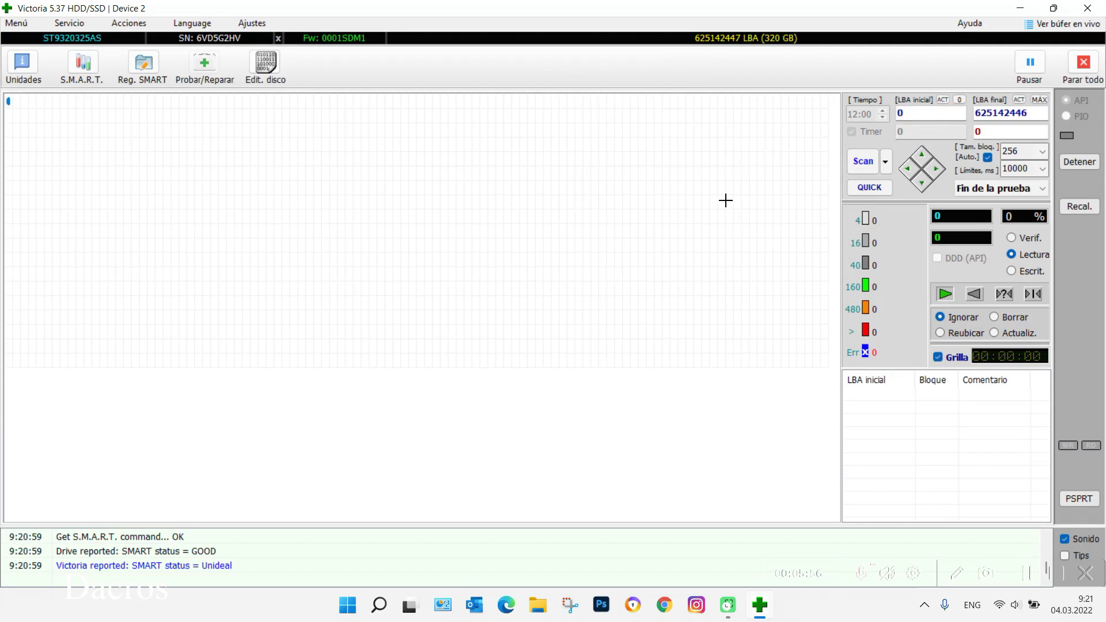
click(1052, 8)
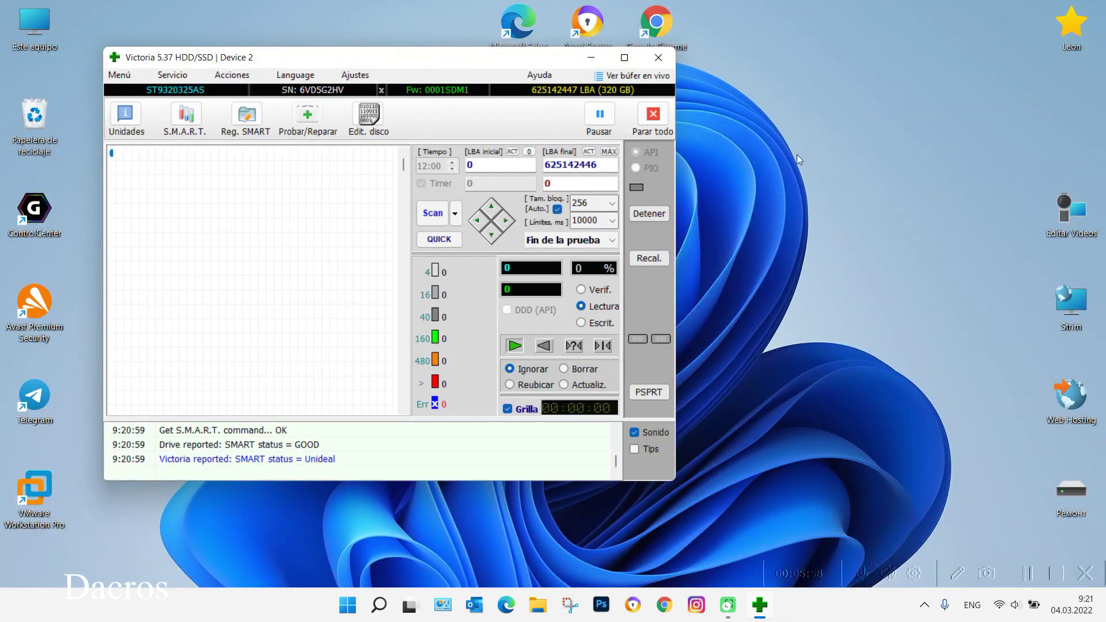
drag(674, 481, 918, 520)
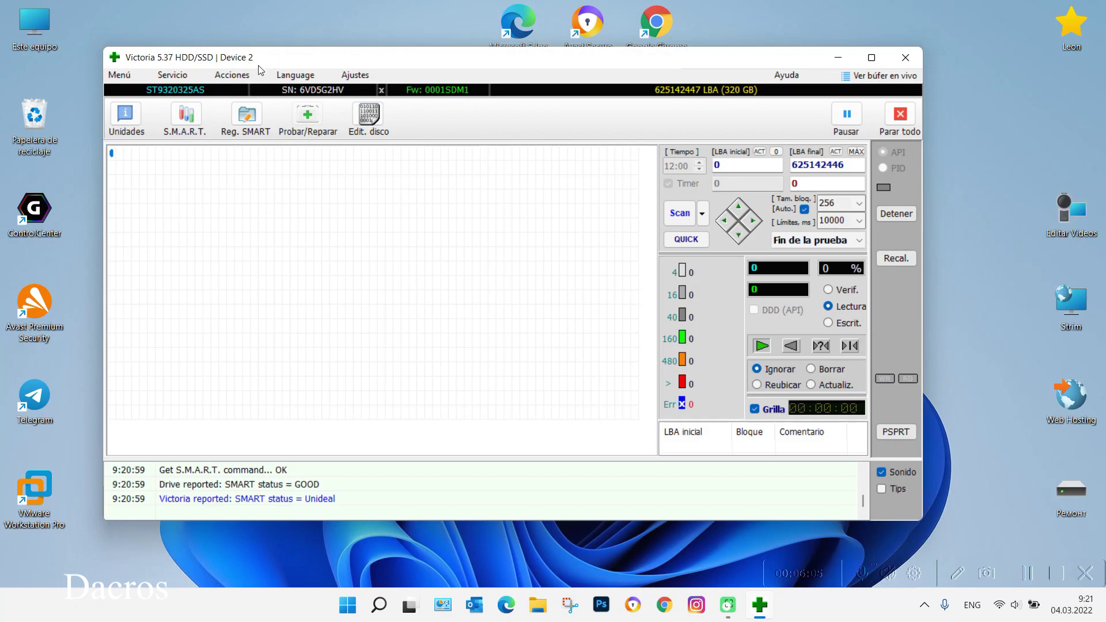
click(131, 122)
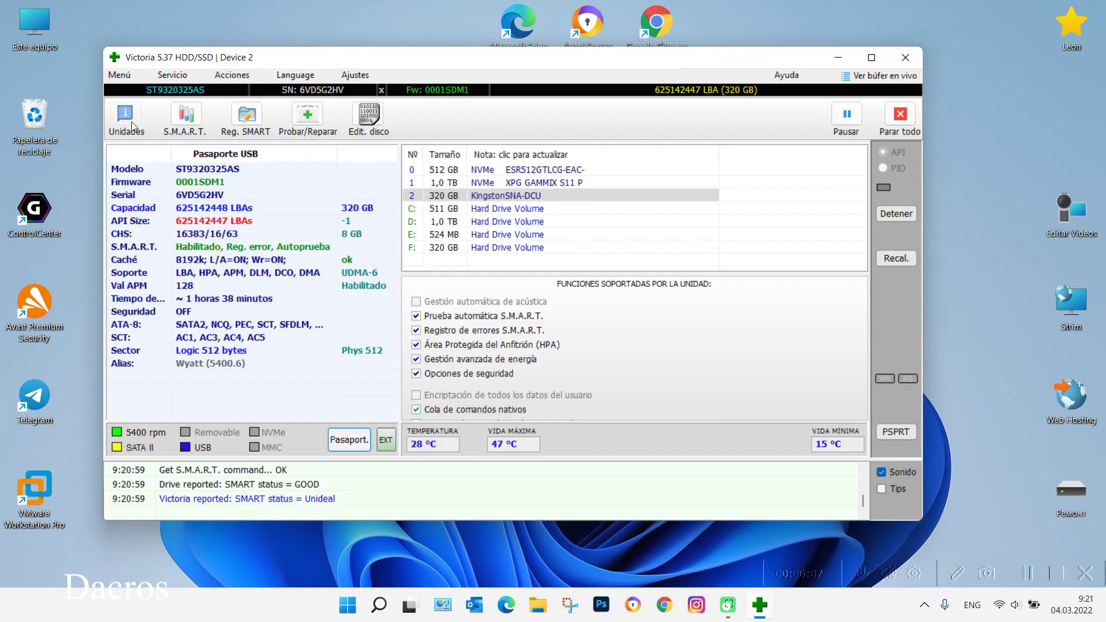
click(316, 119)
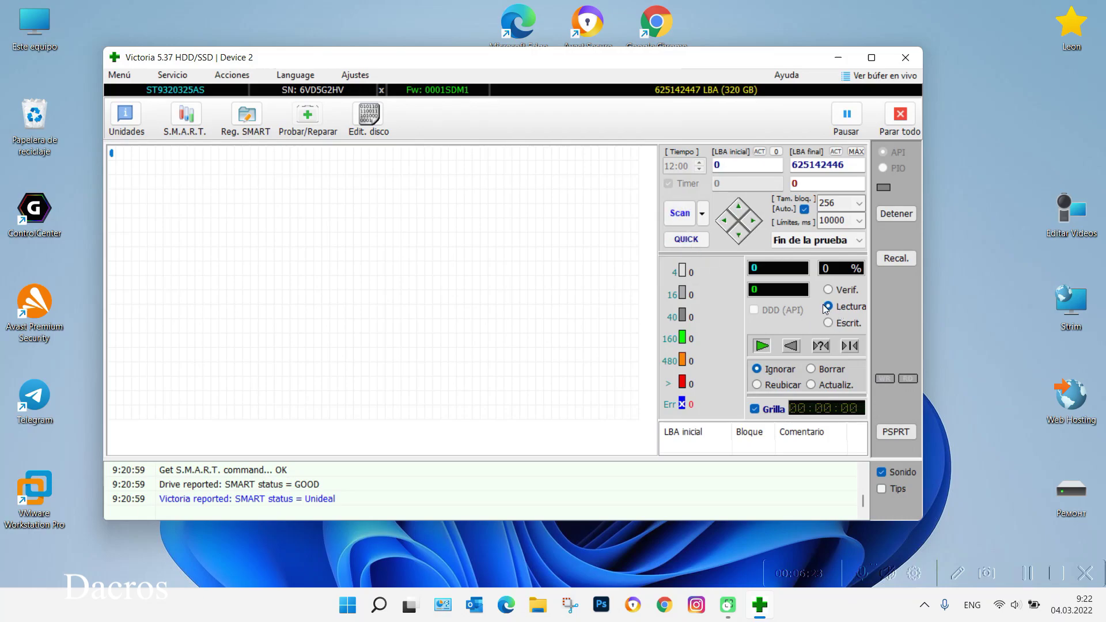
click(967, 586)
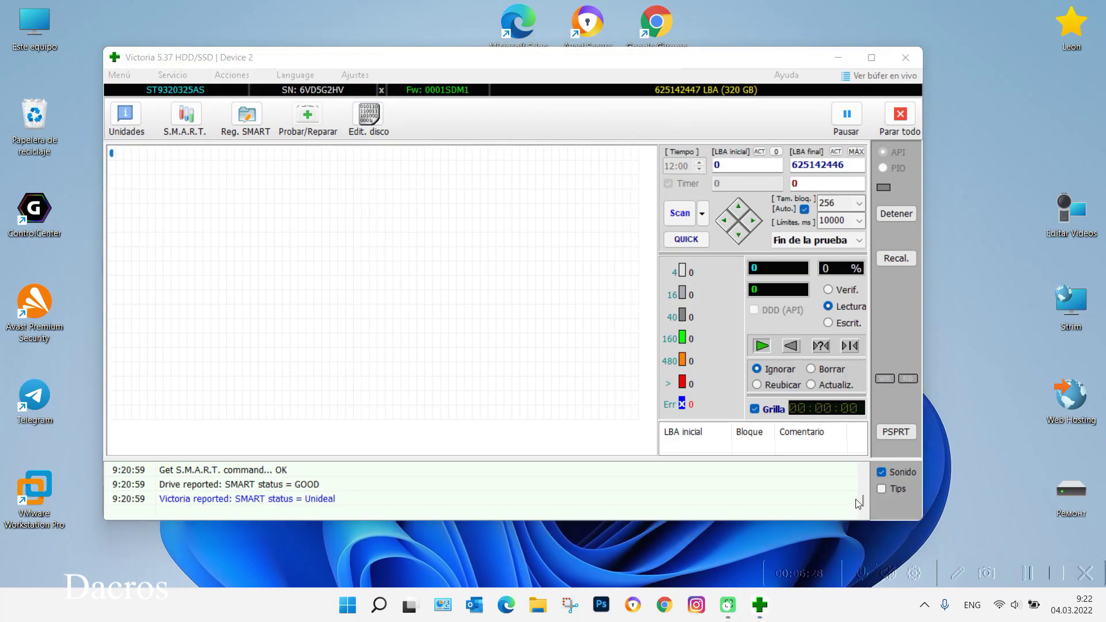
mouse_move(851, 271)
mouse_down()
mouse_move(808, 268)
mouse_move(802, 325)
mouse_up()
mouse_move(883, 360)
mouse_down()
mouse_move(893, 271)
mouse_move(794, 275)
mouse_move(797, 298)
mouse_up()
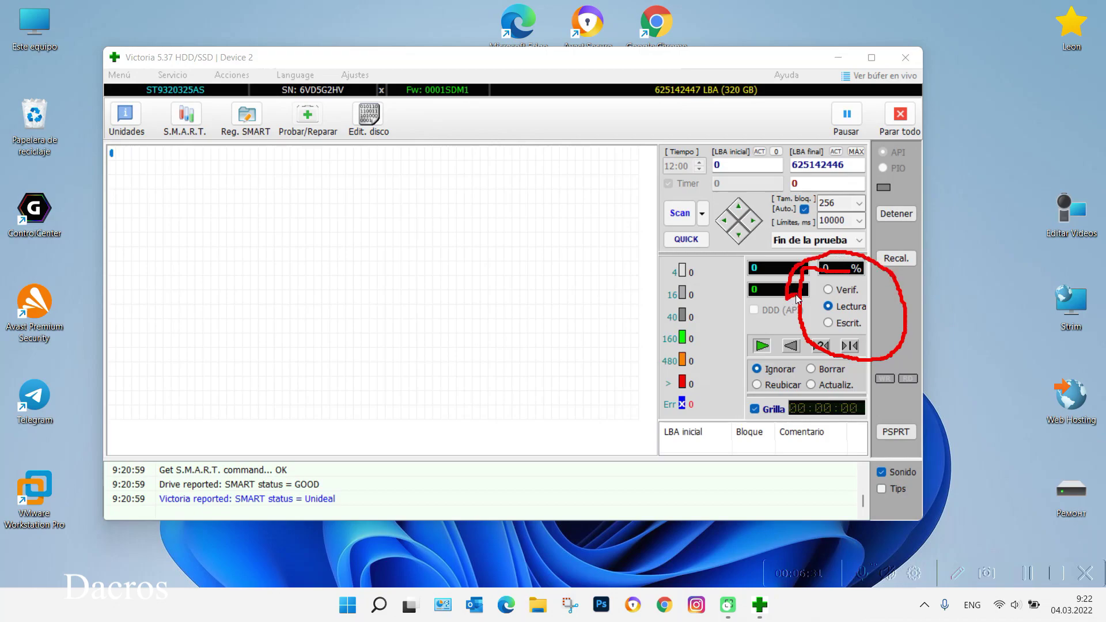
mouse_move(777, 350)
mouse_down()
mouse_move(711, 396)
mouse_move(858, 399)
mouse_move(829, 353)
mouse_move(740, 353)
mouse_up()
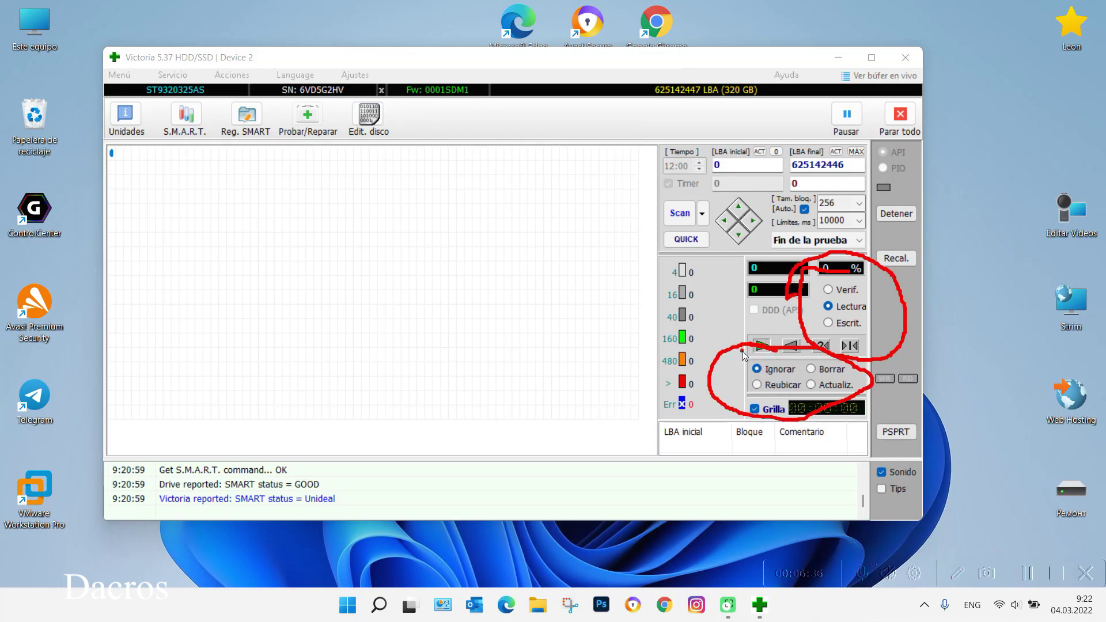
mouse_move(702, 183)
mouse_down()
mouse_move(662, 185)
mouse_move(663, 268)
mouse_move(731, 225)
mouse_move(676, 171)
mouse_up()
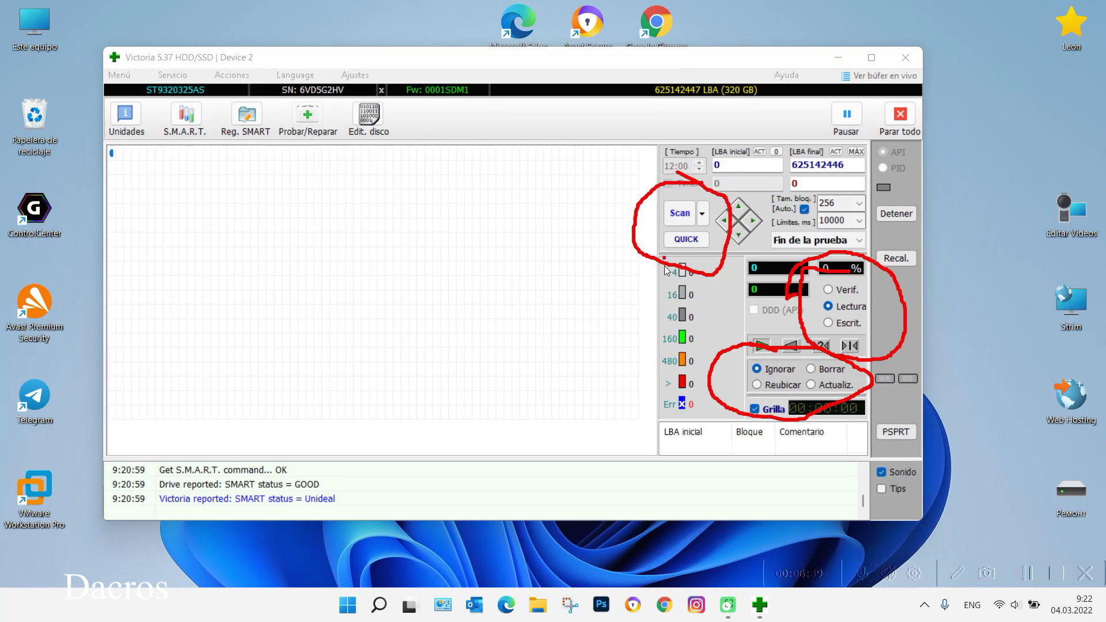
mouse_move(666, 260)
mouse_down()
mouse_move(658, 316)
mouse_move(683, 432)
mouse_move(728, 378)
mouse_move(713, 265)
mouse_move(657, 260)
mouse_up()
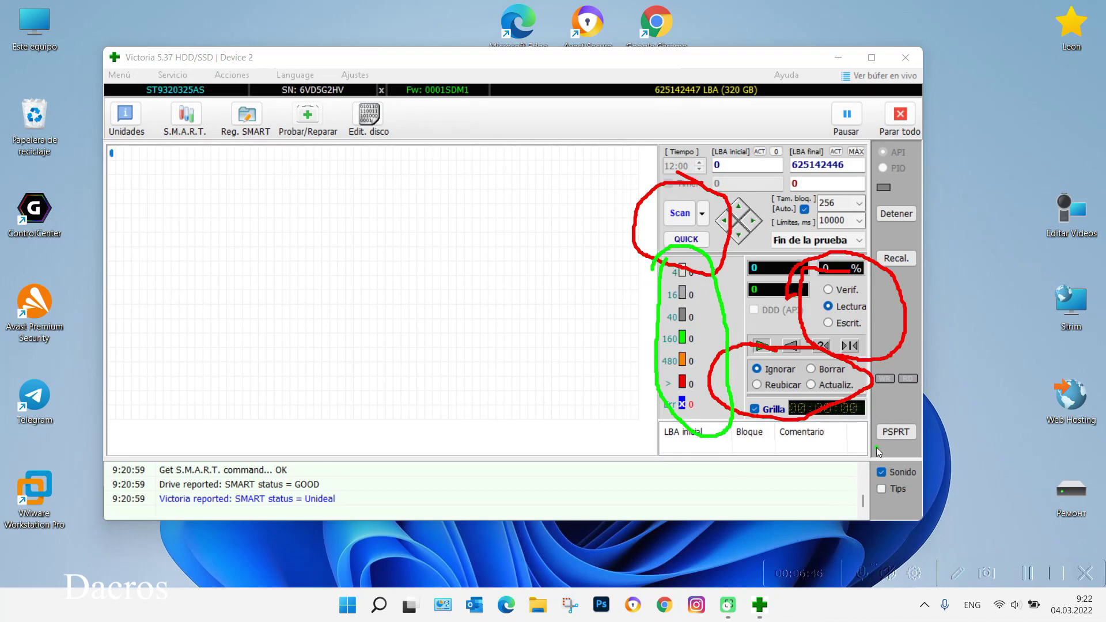
click(959, 578)
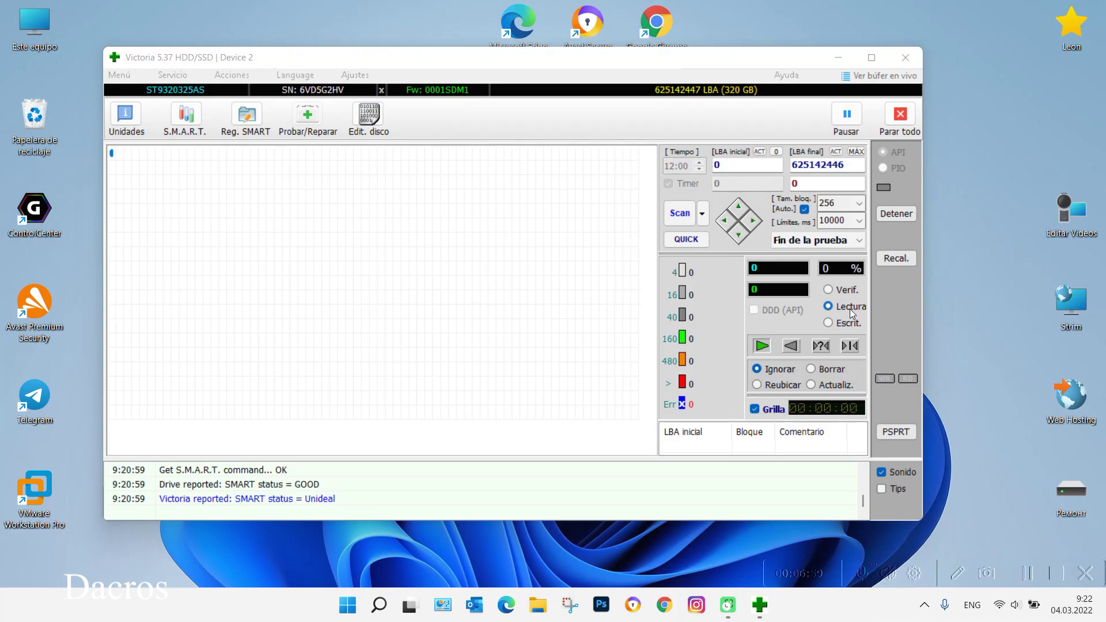
Set the test mode to Lectura and start a QUICK scan from LBA 0 to 625142446
click(829, 322)
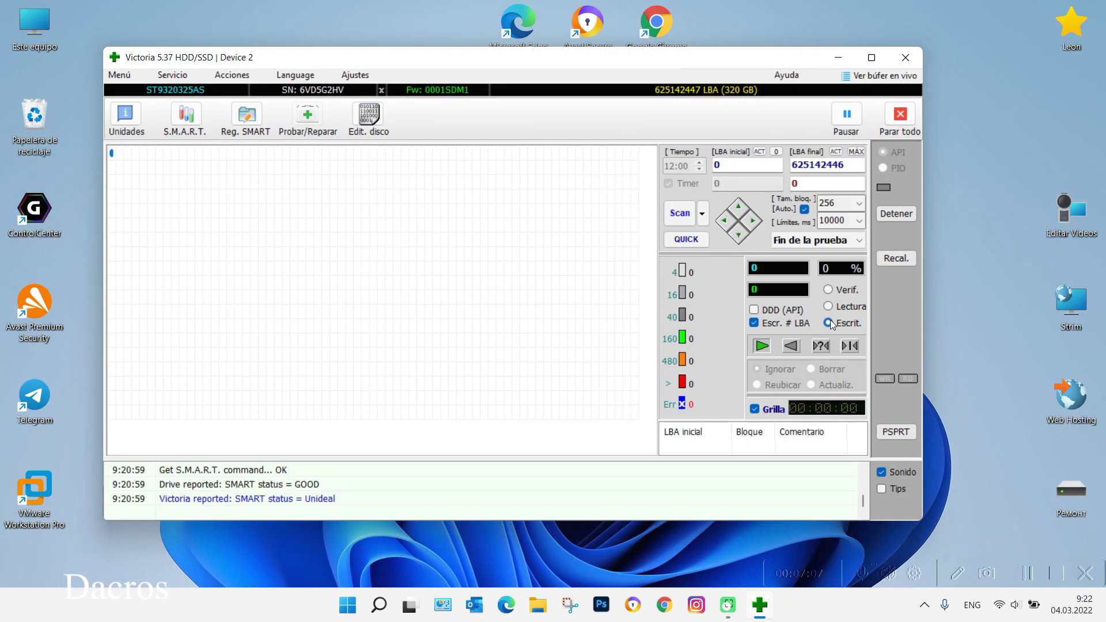
click(829, 307)
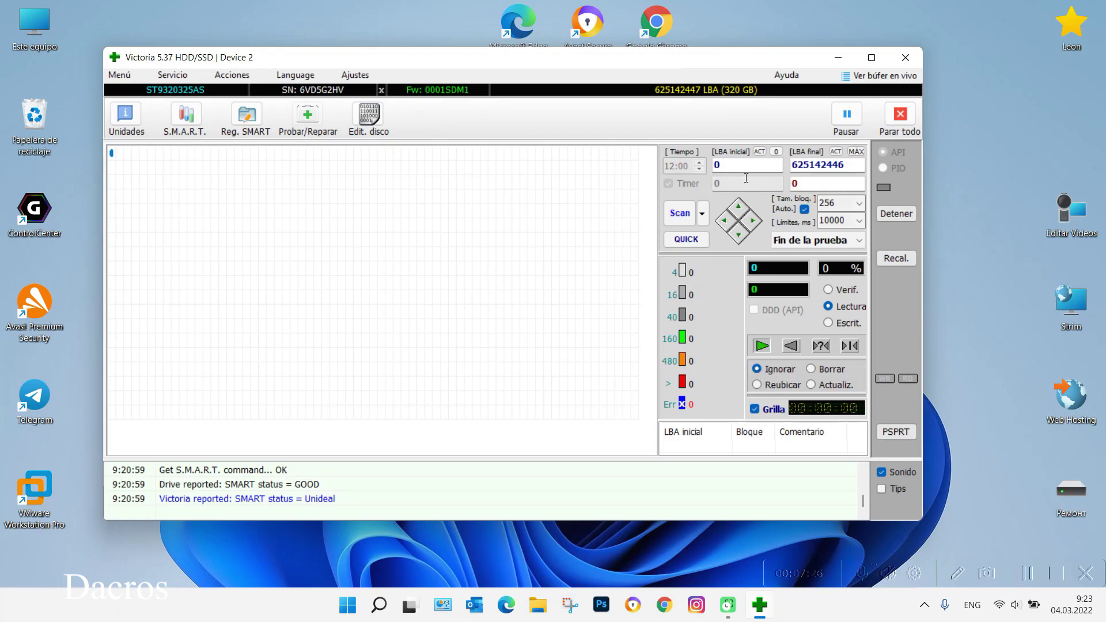
click(687, 239)
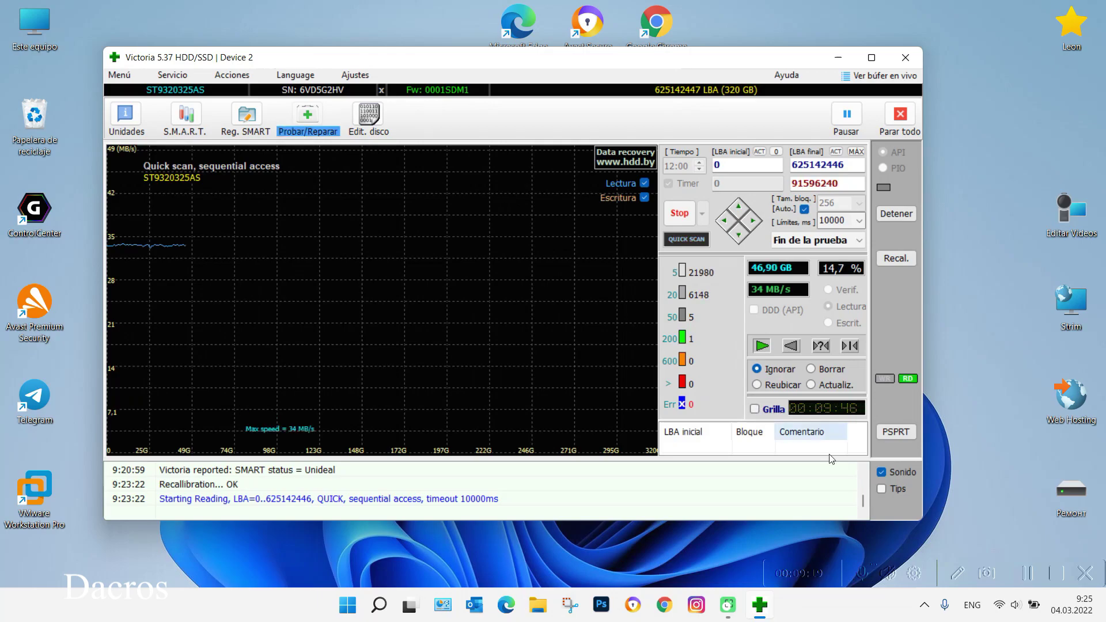
click(923, 548)
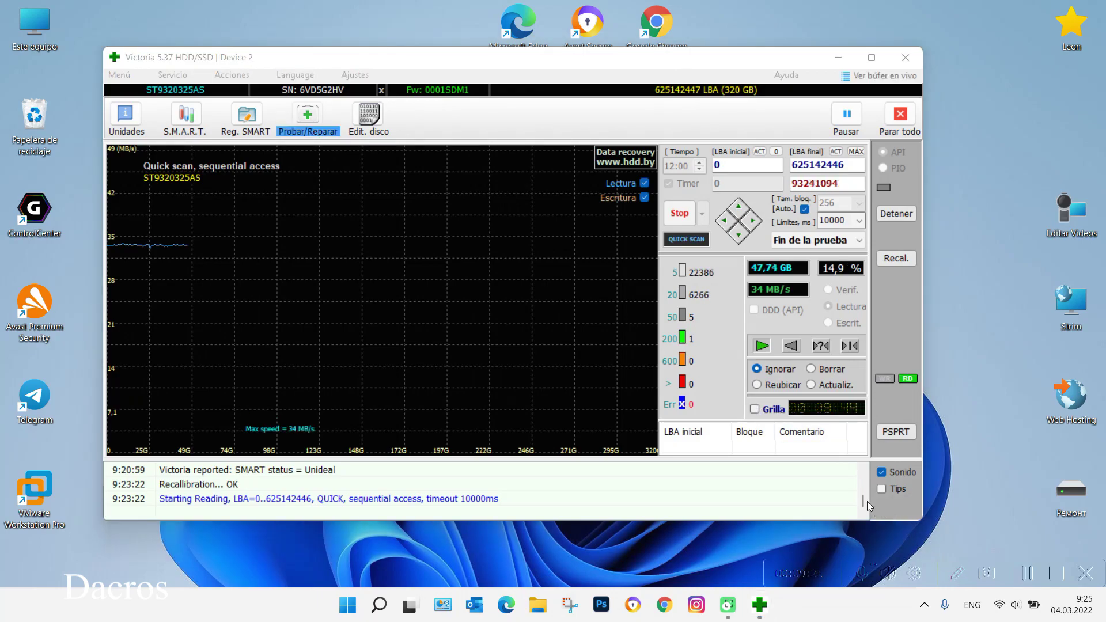
mouse_move(776, 398)
mouse_down()
mouse_move(720, 429)
mouse_move(782, 415)
mouse_move(774, 389)
mouse_up()
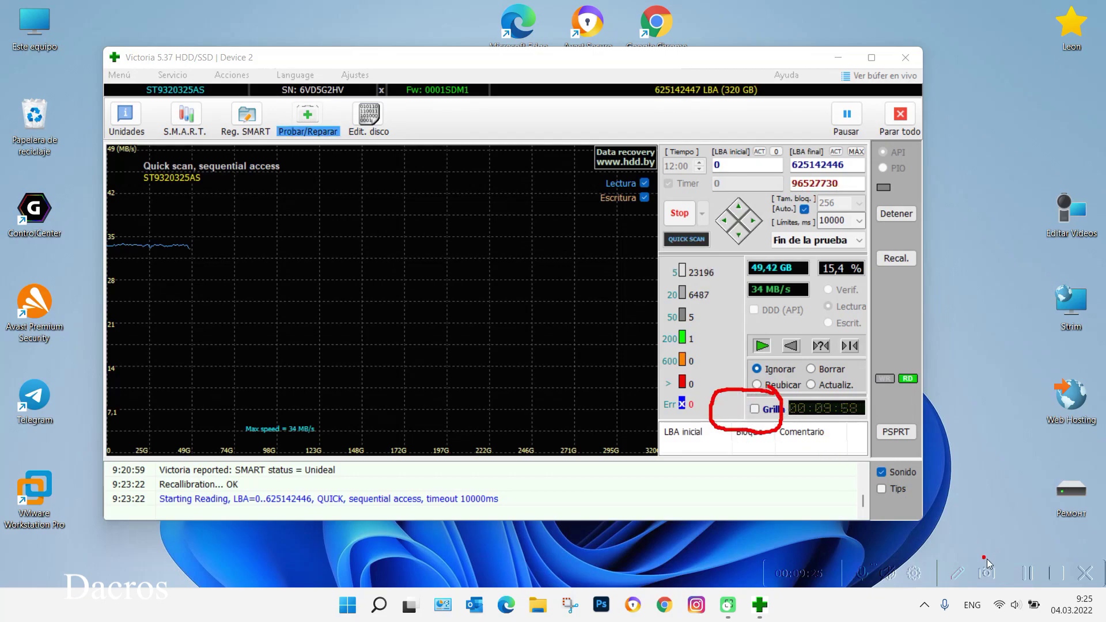
click(959, 571)
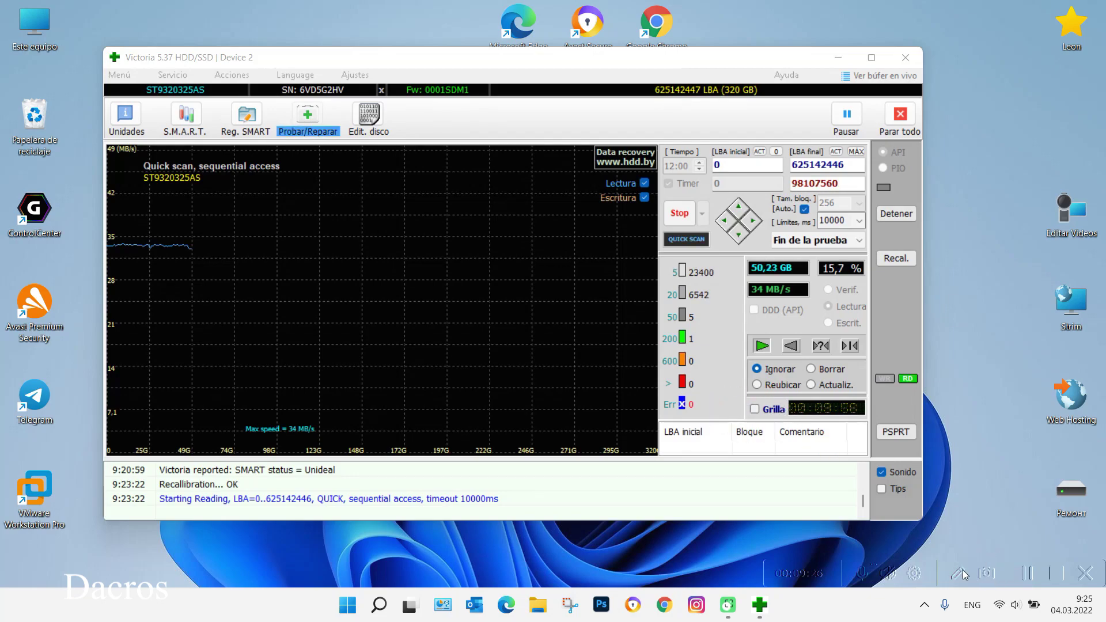
Display the running scan as a grid, return to the speed graph and stop the scan
click(754, 410)
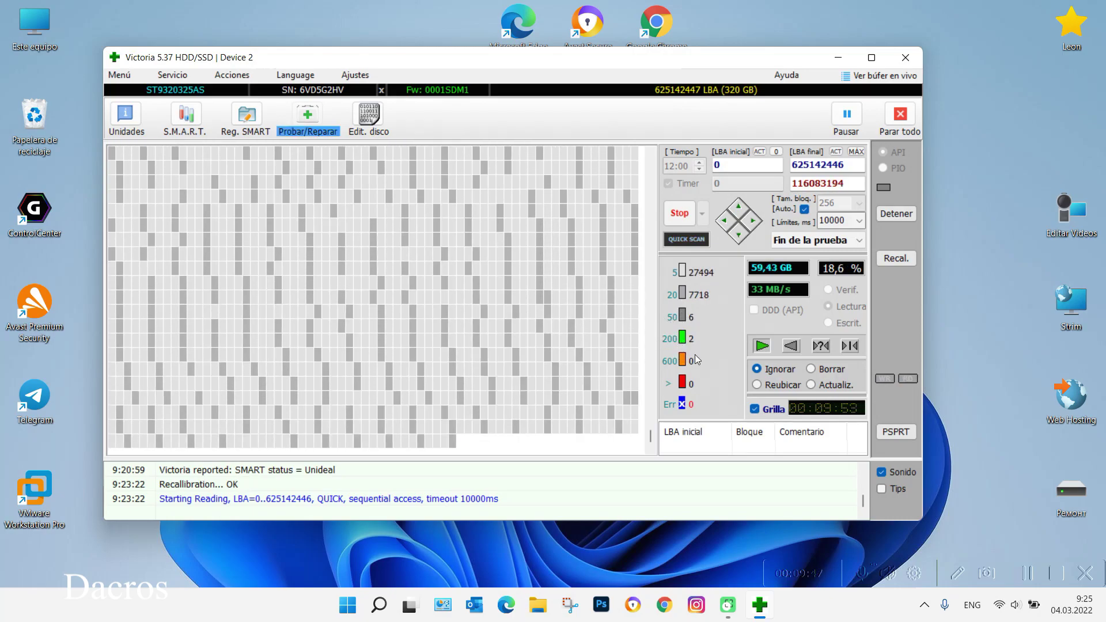
click(754, 408)
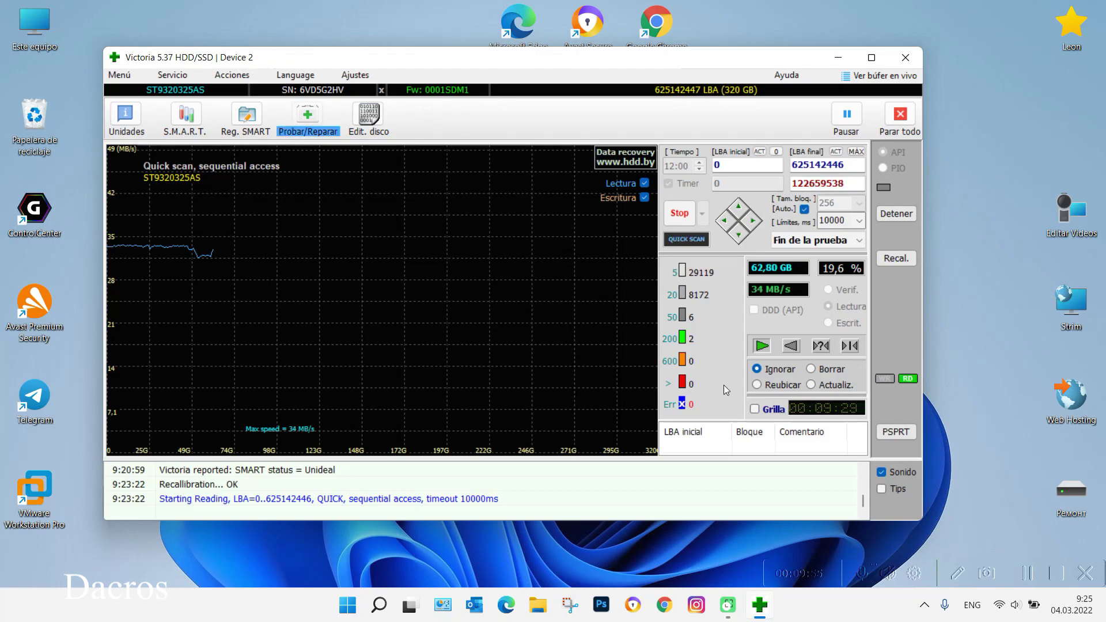
click(685, 216)
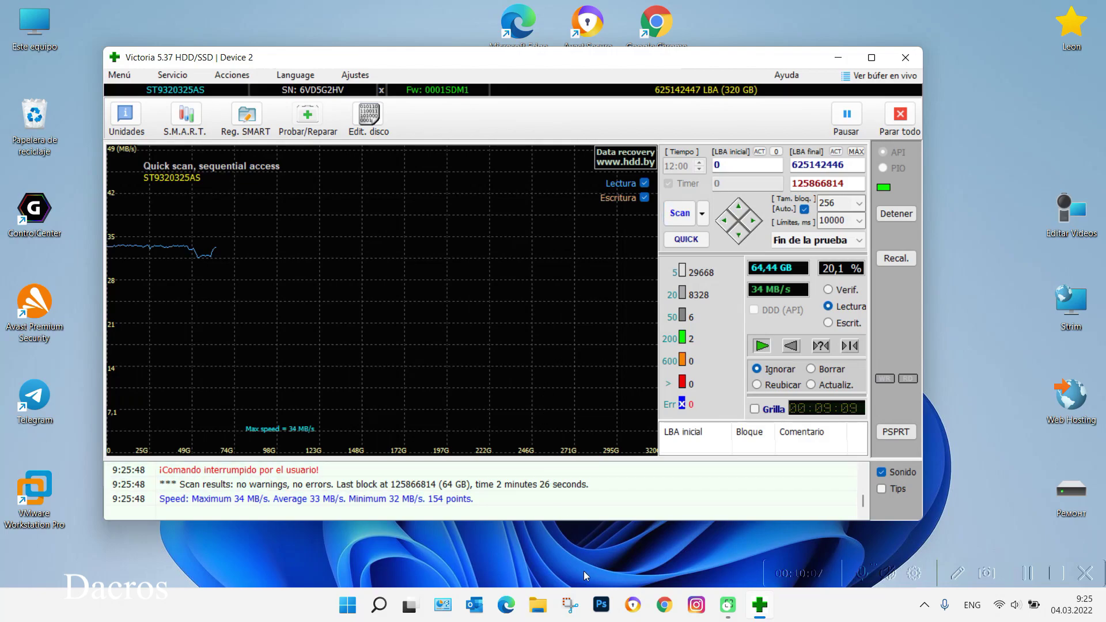
Inspect the folders on Disco local (F:) in File Explorer, then close the window to return to Victoria
click(533, 605)
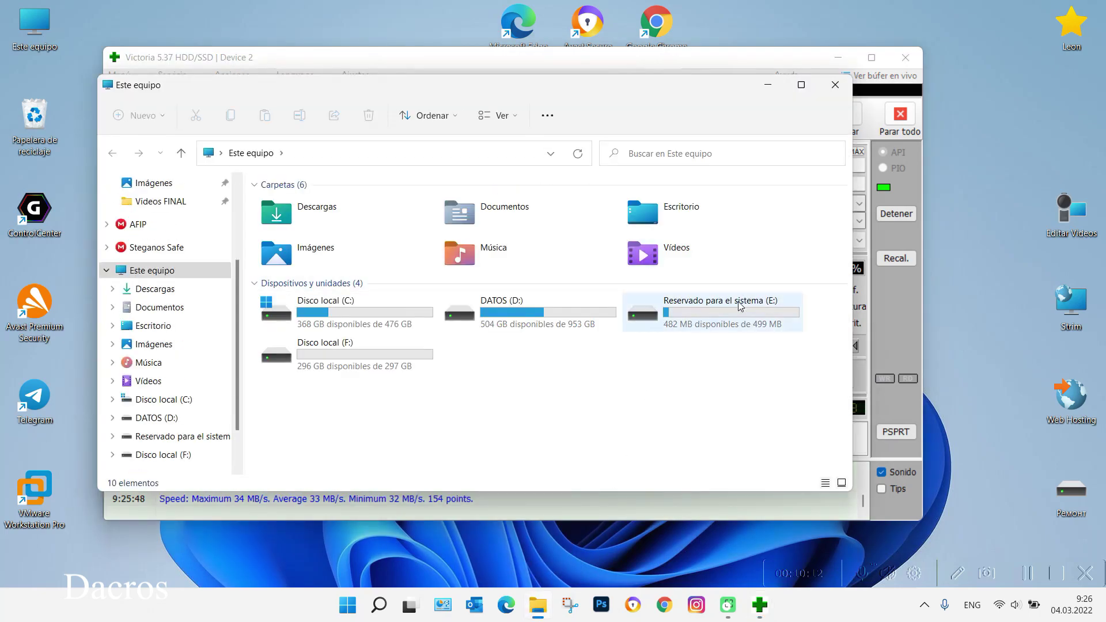
double_click(371, 362)
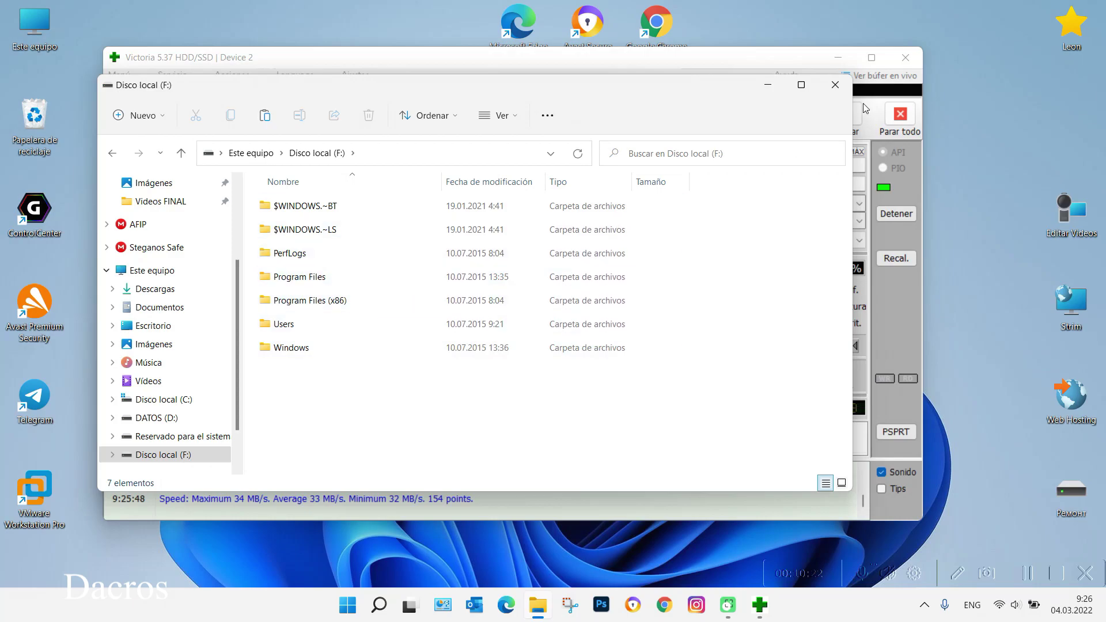
click(832, 85)
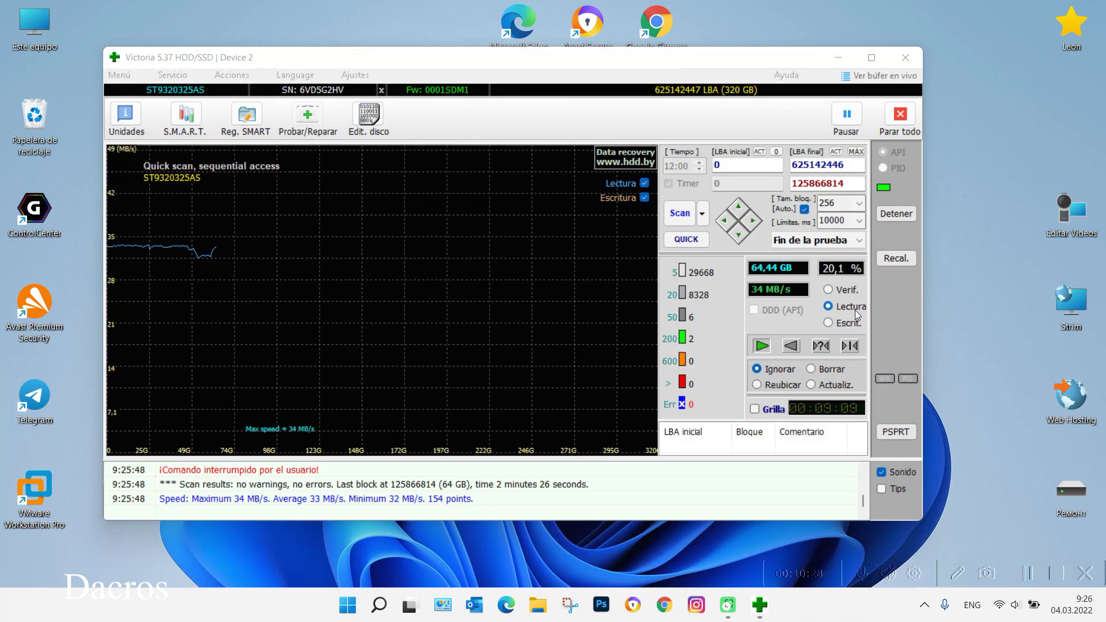
Set the bad-block action to Reubicar, start a full Lectura scan from LBA 0 to 625142446 and stop it
click(757, 384)
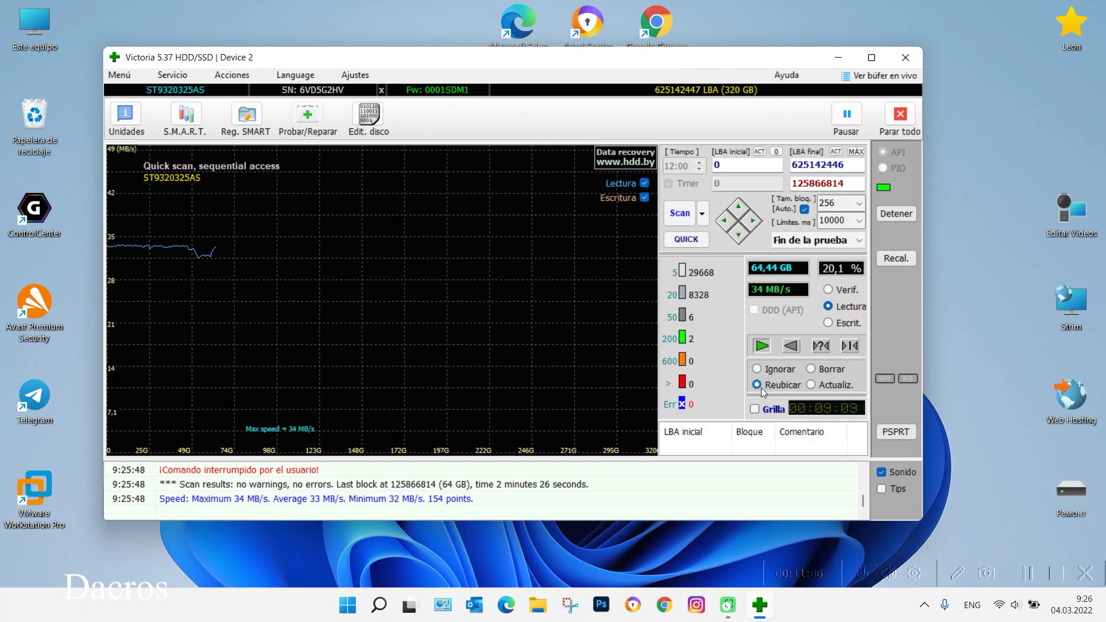
click(681, 216)
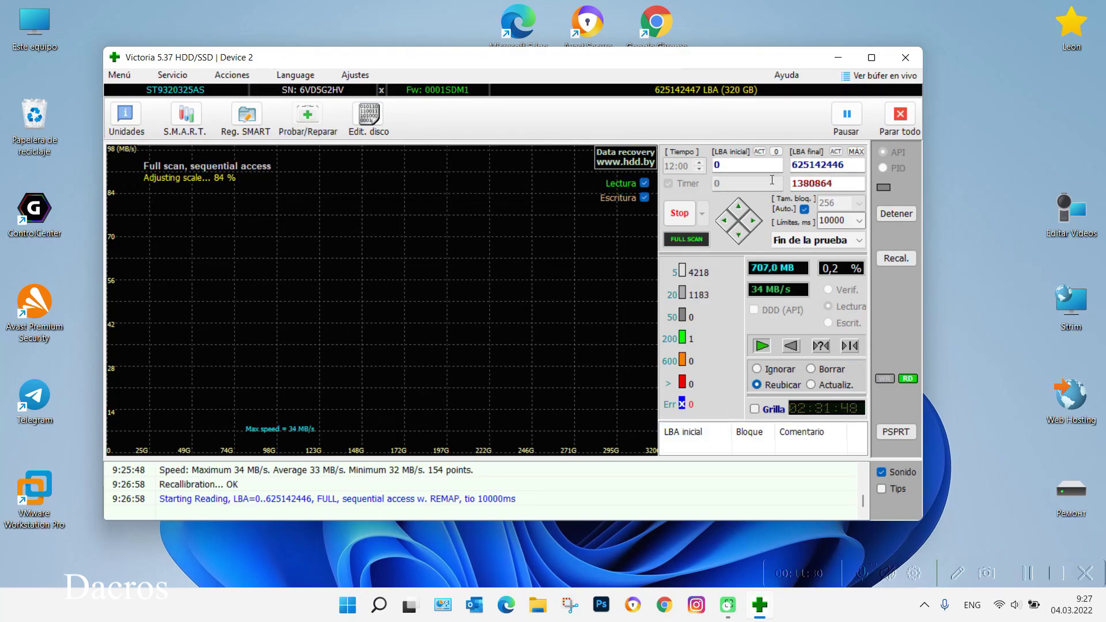
click(688, 212)
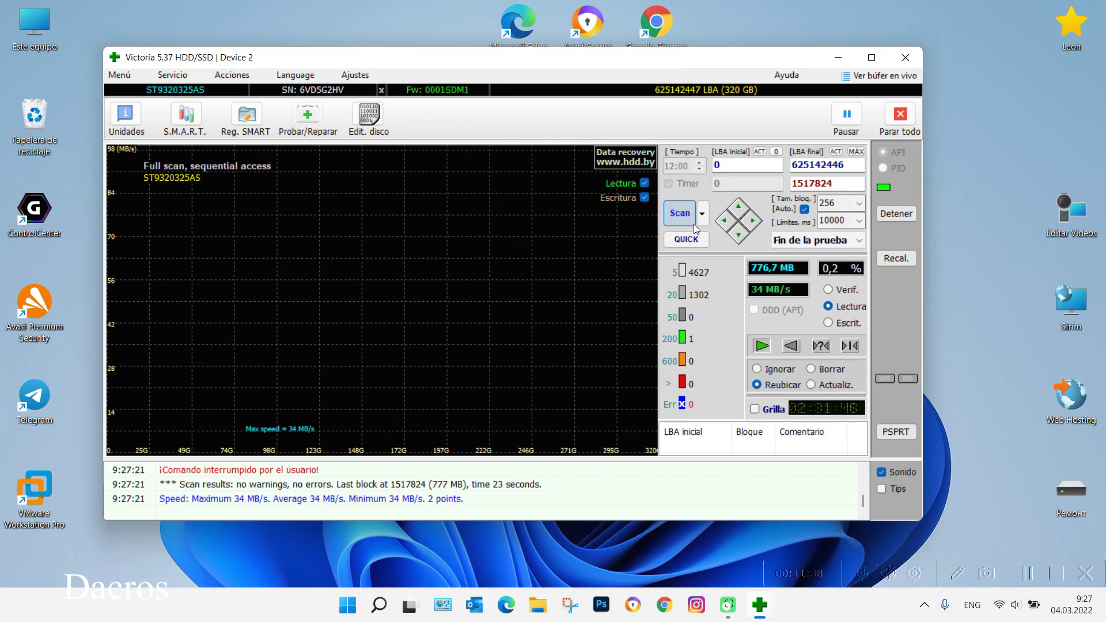
Set the test mode to Escrit., check the selected 320 GB KingstonSNA-DCU drive in the drive list and return to the surface test
click(829, 323)
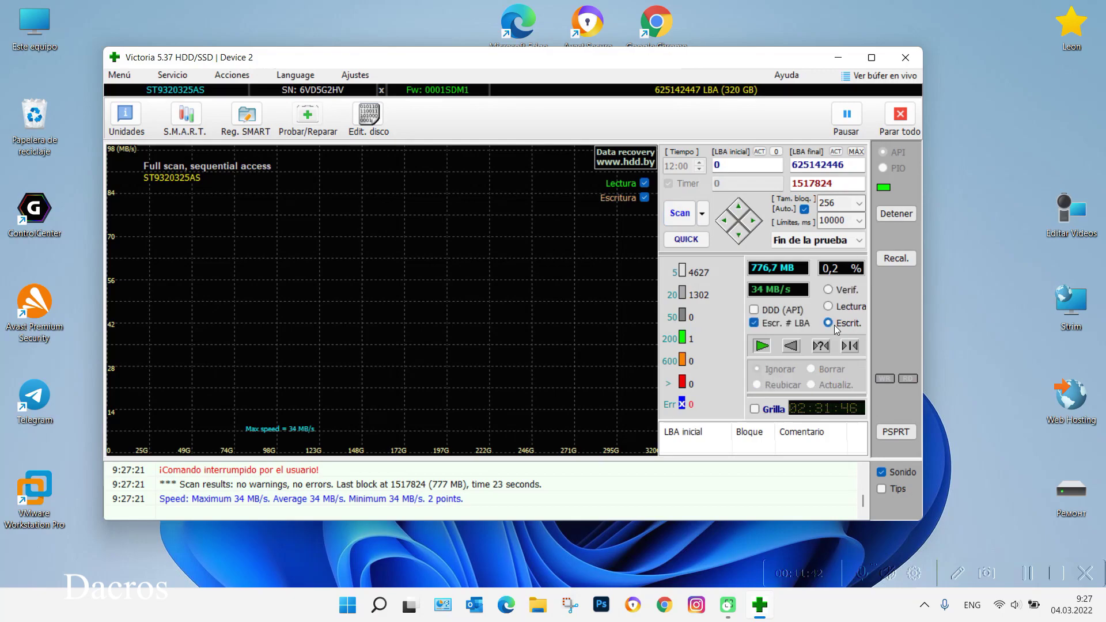
click(955, 576)
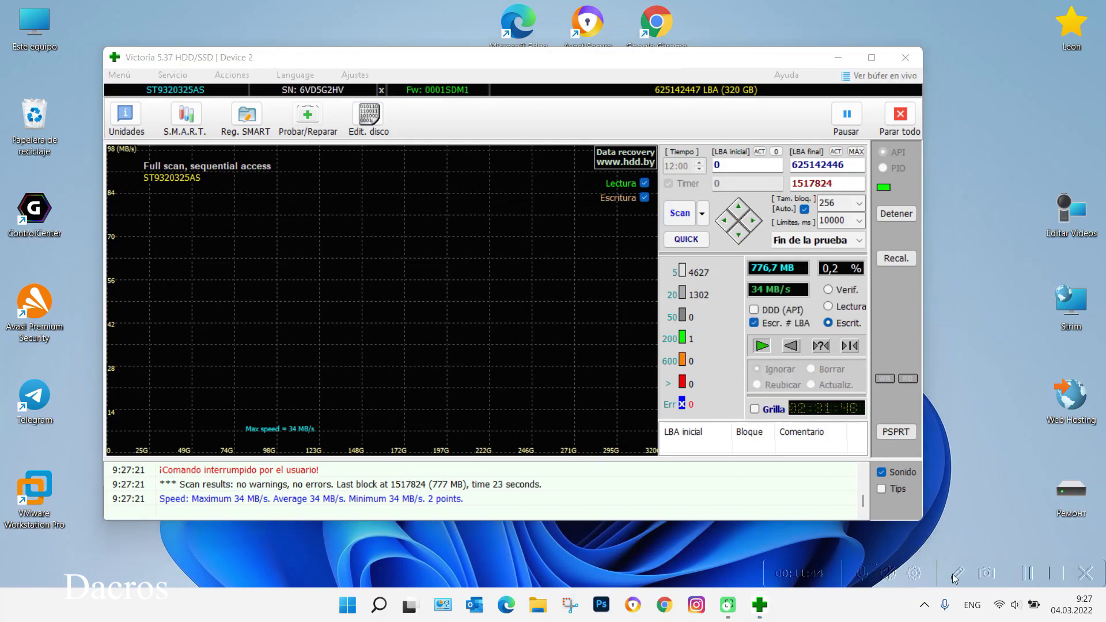
mouse_move(851, 349)
mouse_down()
mouse_move(809, 339)
mouse_move(726, 386)
mouse_move(858, 436)
mouse_move(846, 341)
mouse_move(784, 338)
mouse_up()
mouse_move(812, 304)
mouse_down()
mouse_move(808, 323)
mouse_move(887, 322)
mouse_move(818, 305)
mouse_up()
click(132, 119)
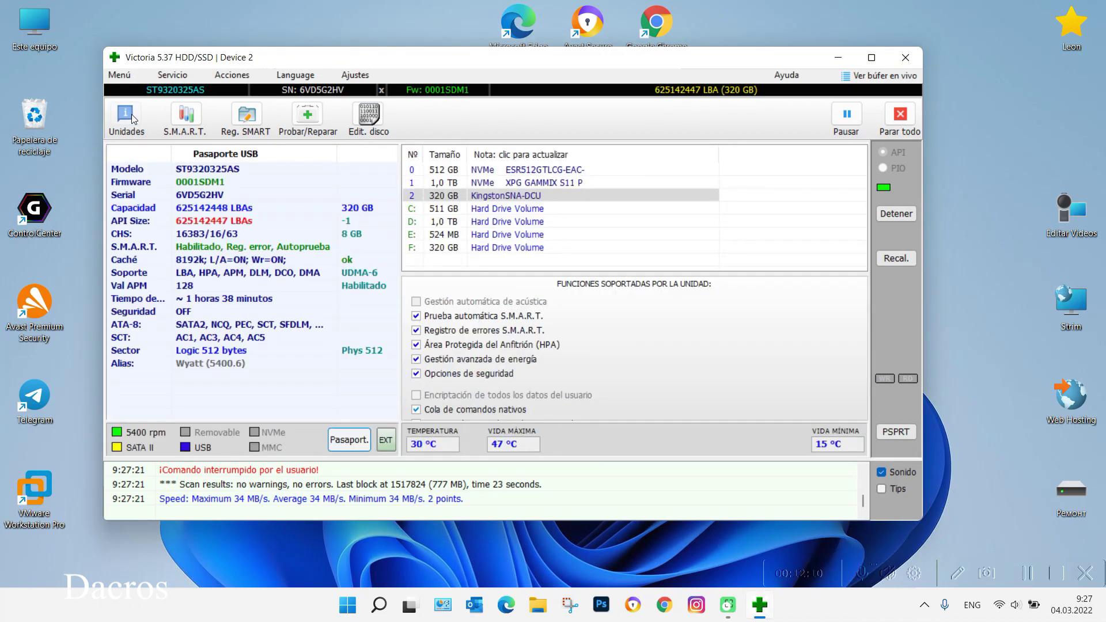
click(308, 119)
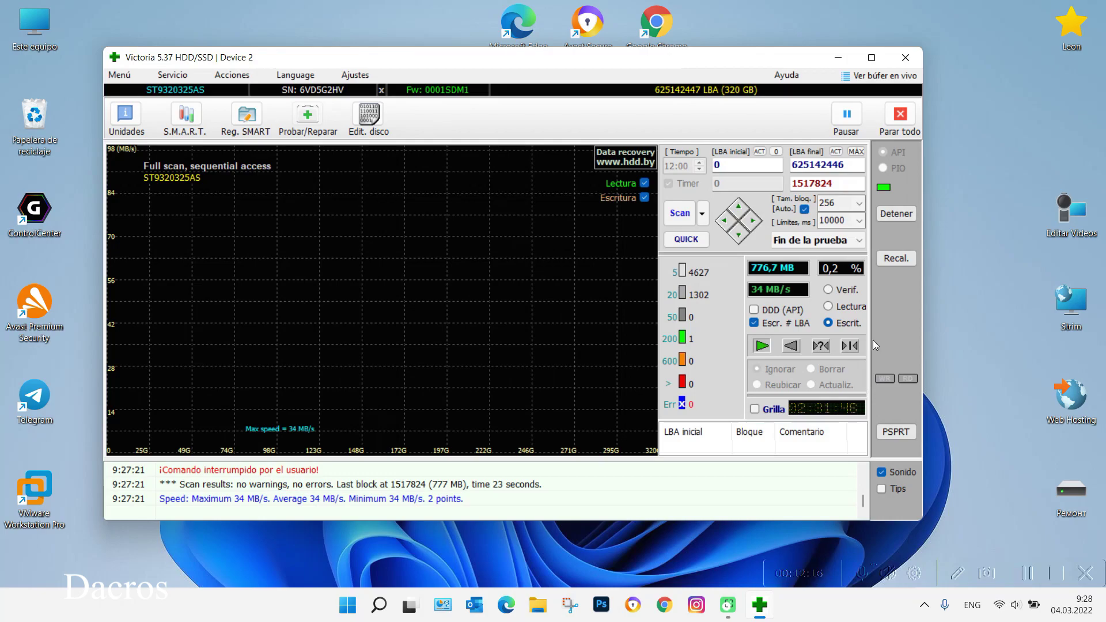
Start the full write scan from LBA 0 to 625142446, accept the data-loss warning and stop the scan
click(679, 211)
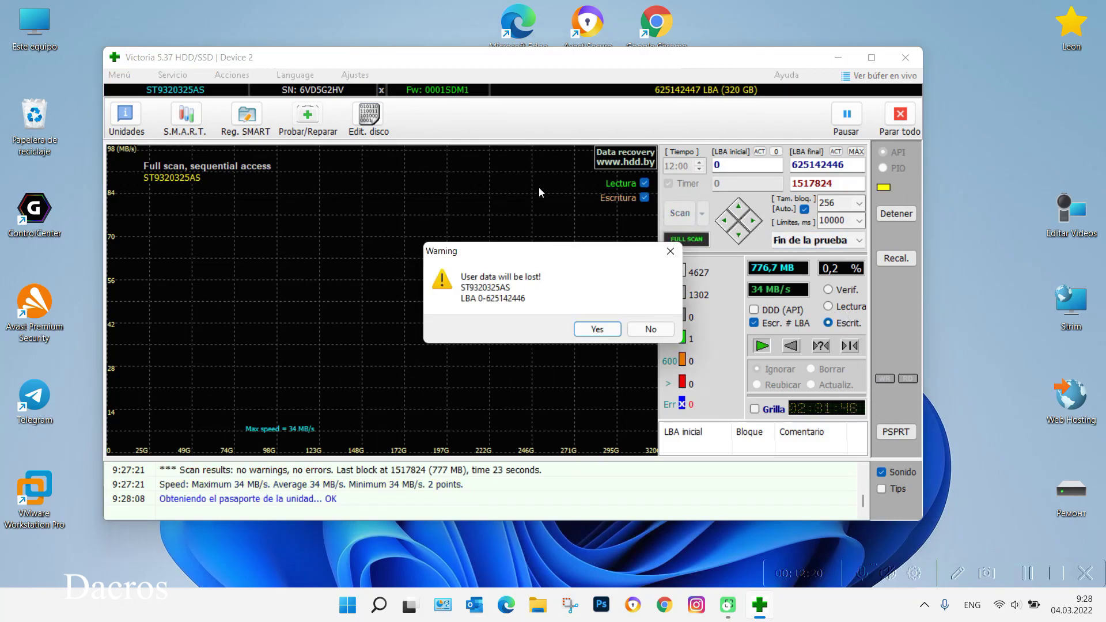
click(596, 328)
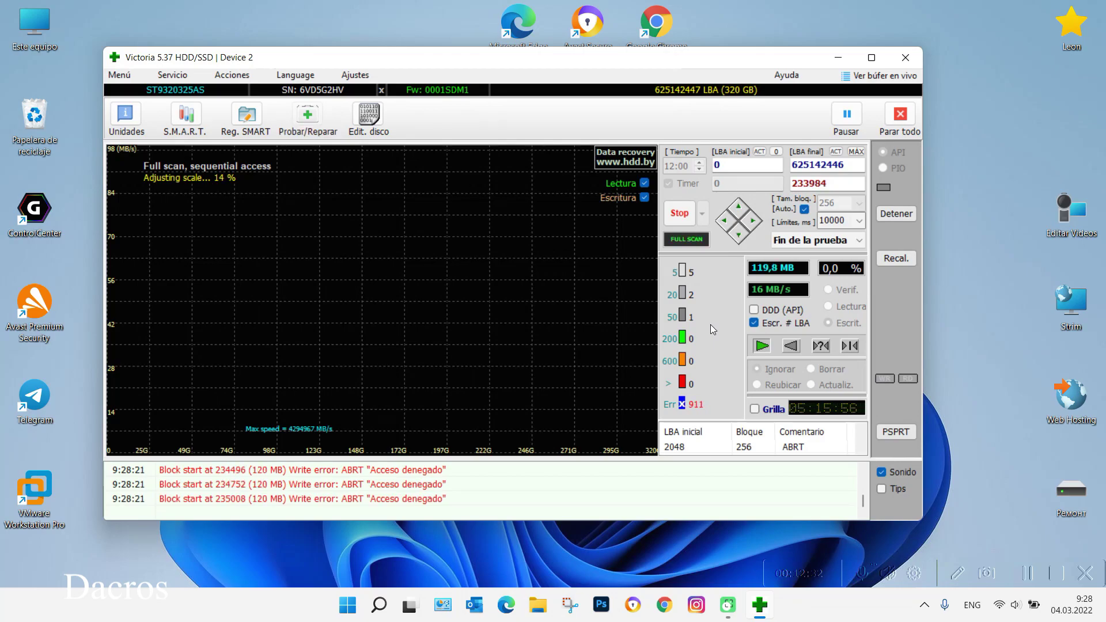
click(680, 214)
Check the contents of Disco local (F:) again in File Explorer after the write scan and close the window
click(540, 612)
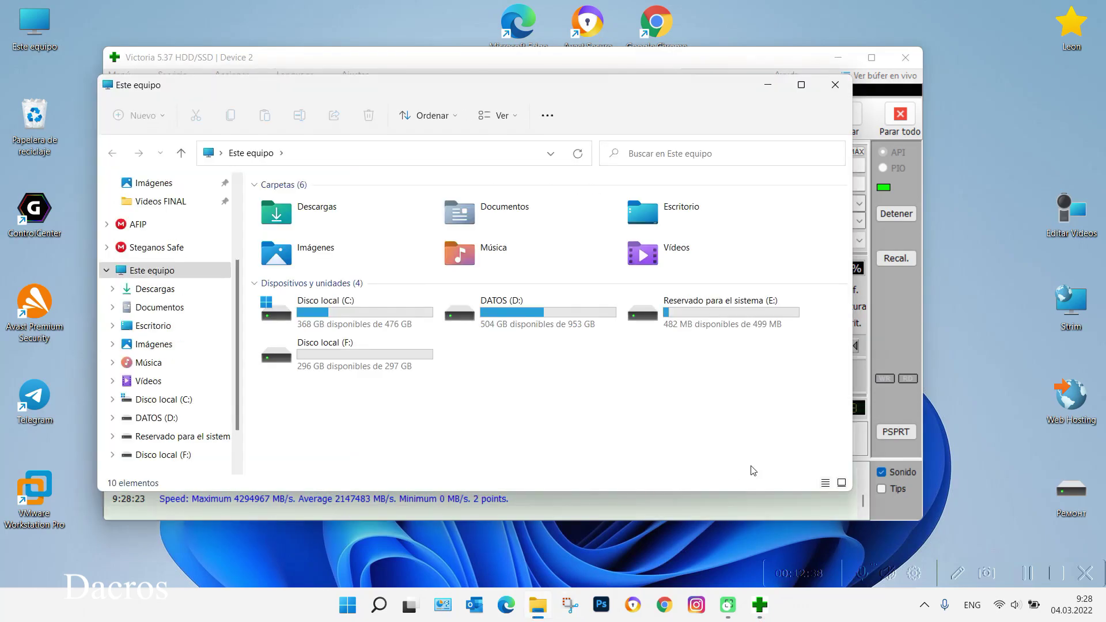
double_click(371, 354)
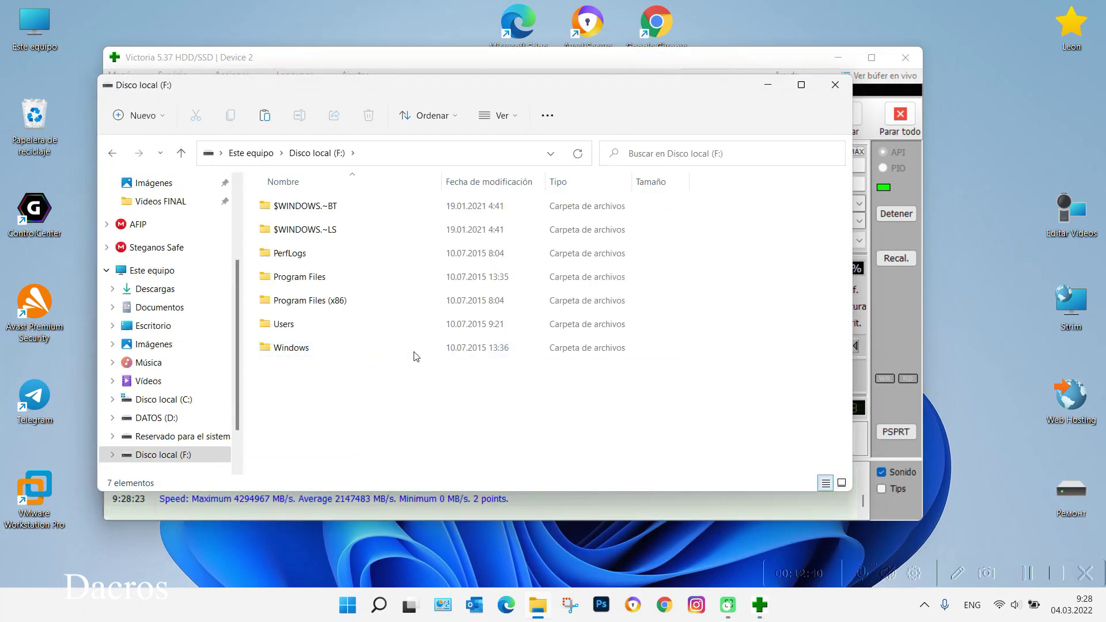
click(834, 85)
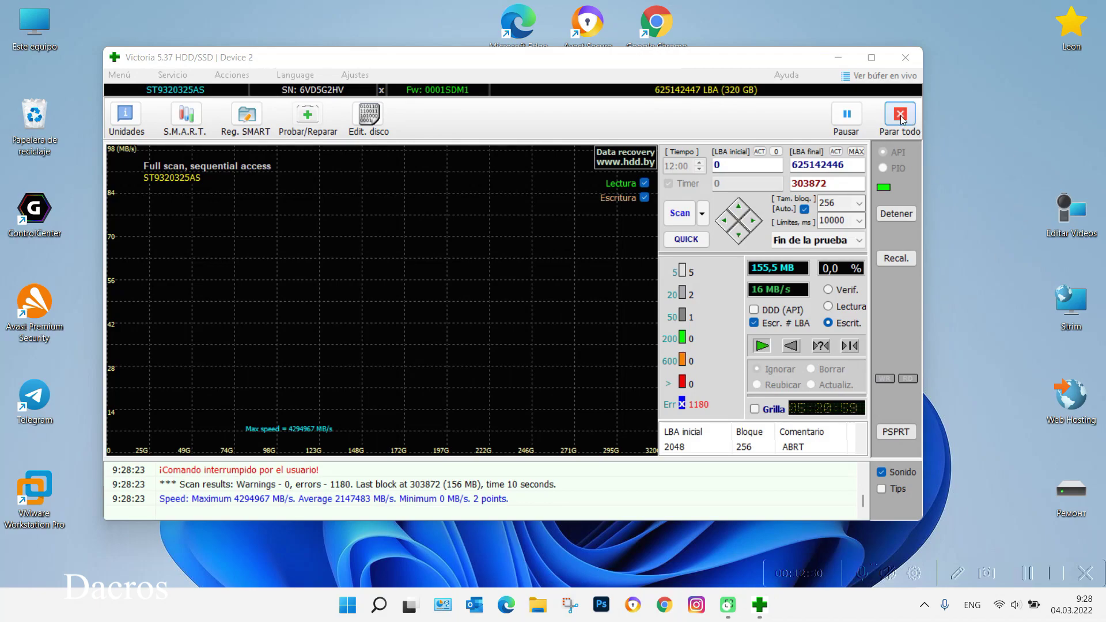
Switch the test mode back to Lectura with the Reubicar action for a scan of the 320 GB drive
click(828, 307)
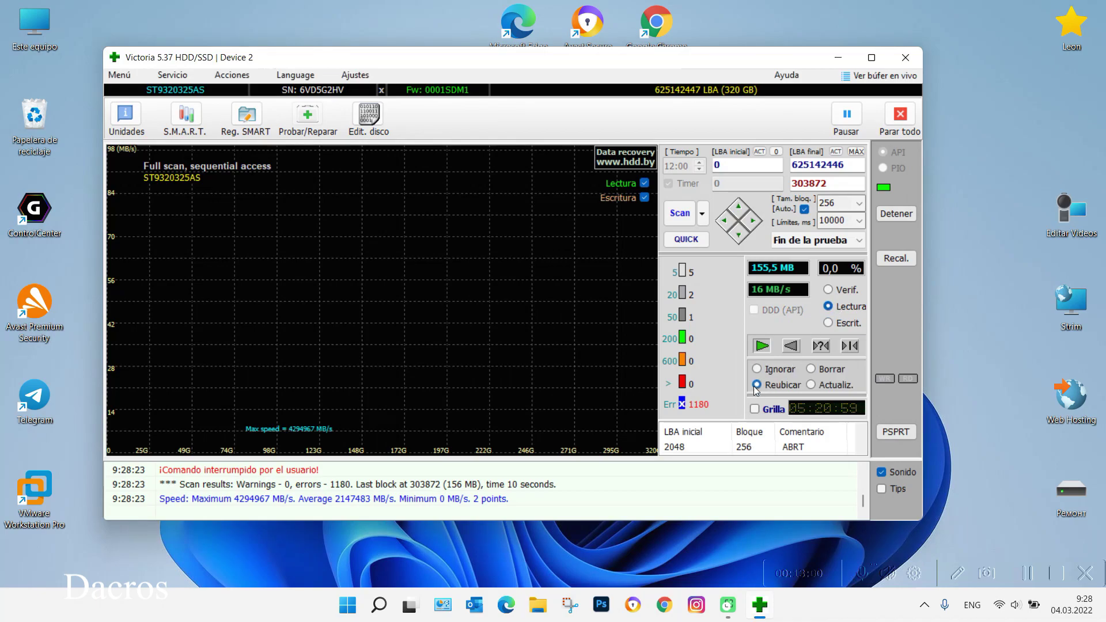
click(680, 214)
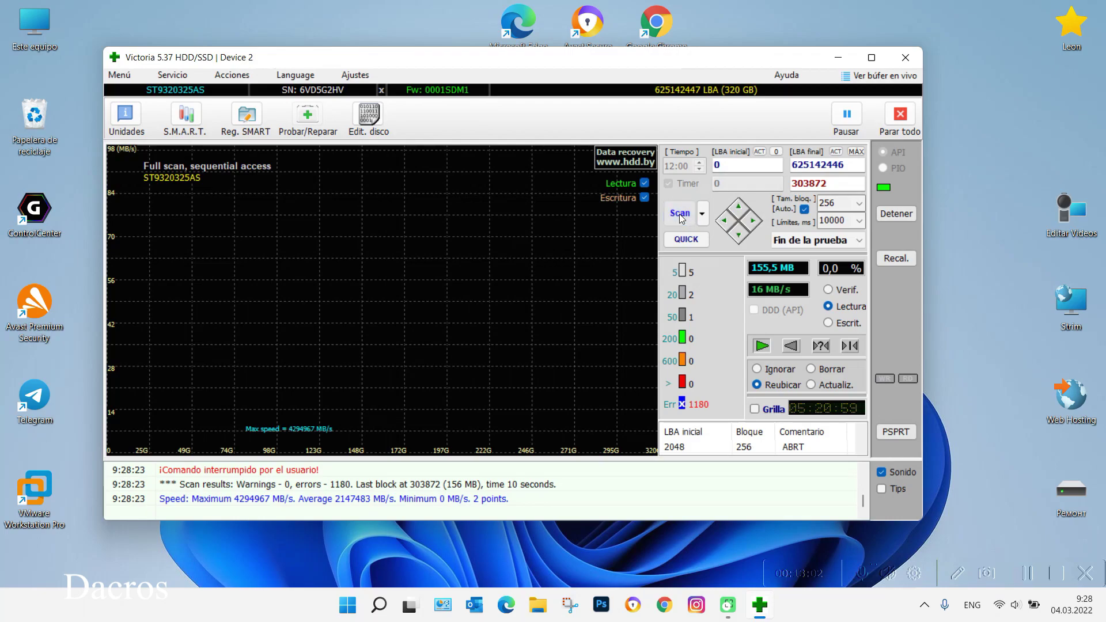